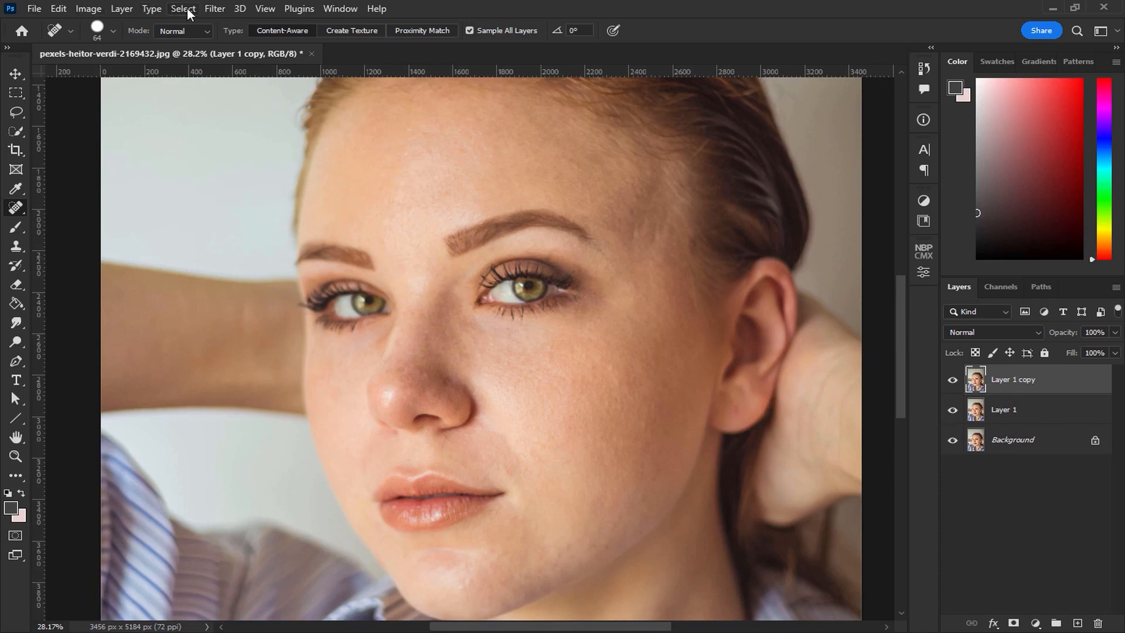
Step: Apply the Camera Raw Filter to Layer 1 copy with Noise Reduction set to 100
click(262, 118)
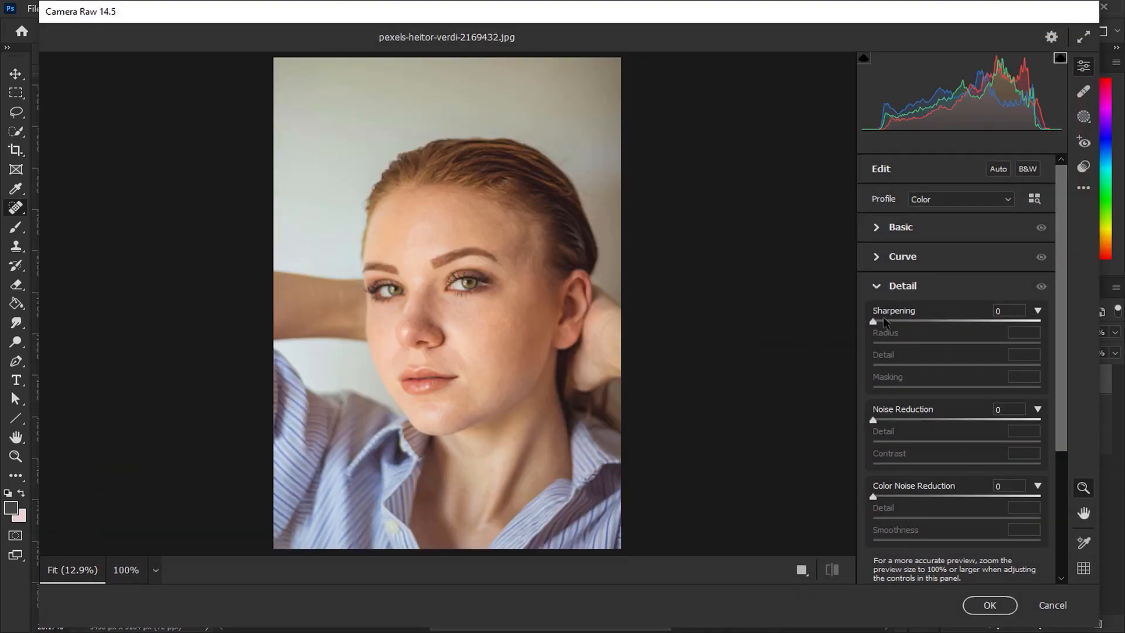
click(907, 292)
click(907, 292)
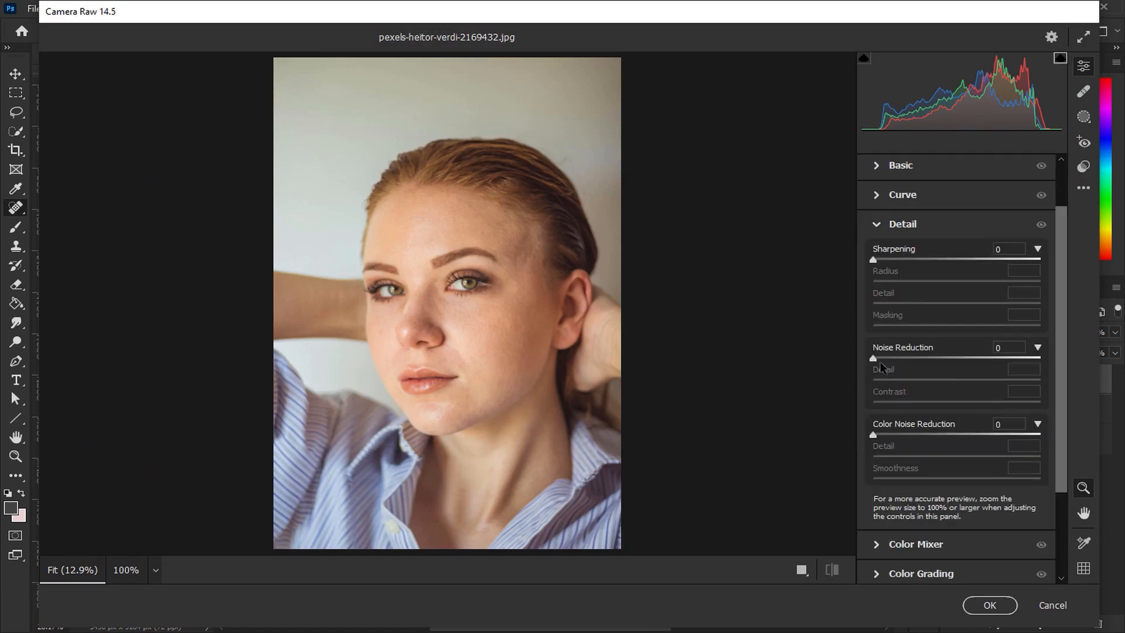
drag(873, 359, 1036, 359)
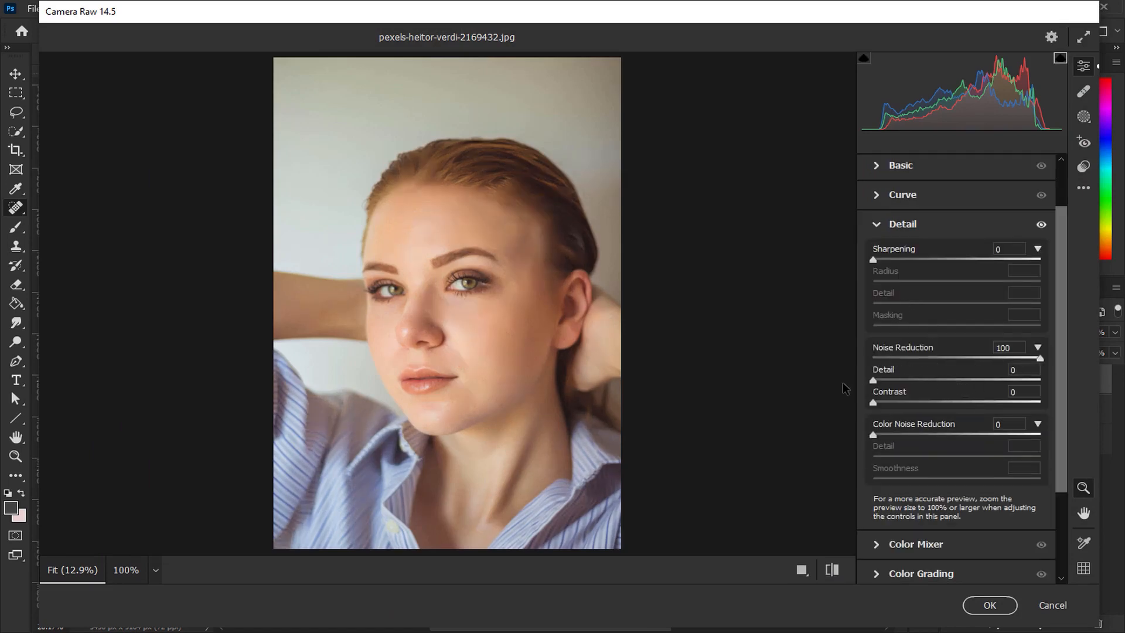
click(990, 605)
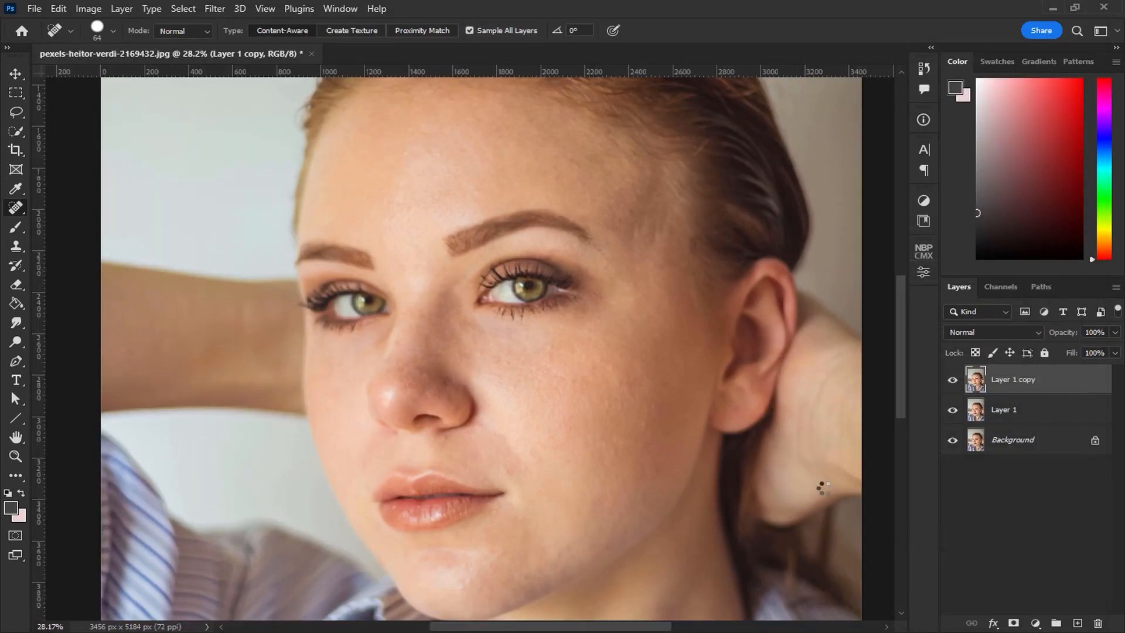
Step: Add a black layer mask to Layer 1 copy and set up the Brush tool at 50% opacity
alt+click(1014, 623)
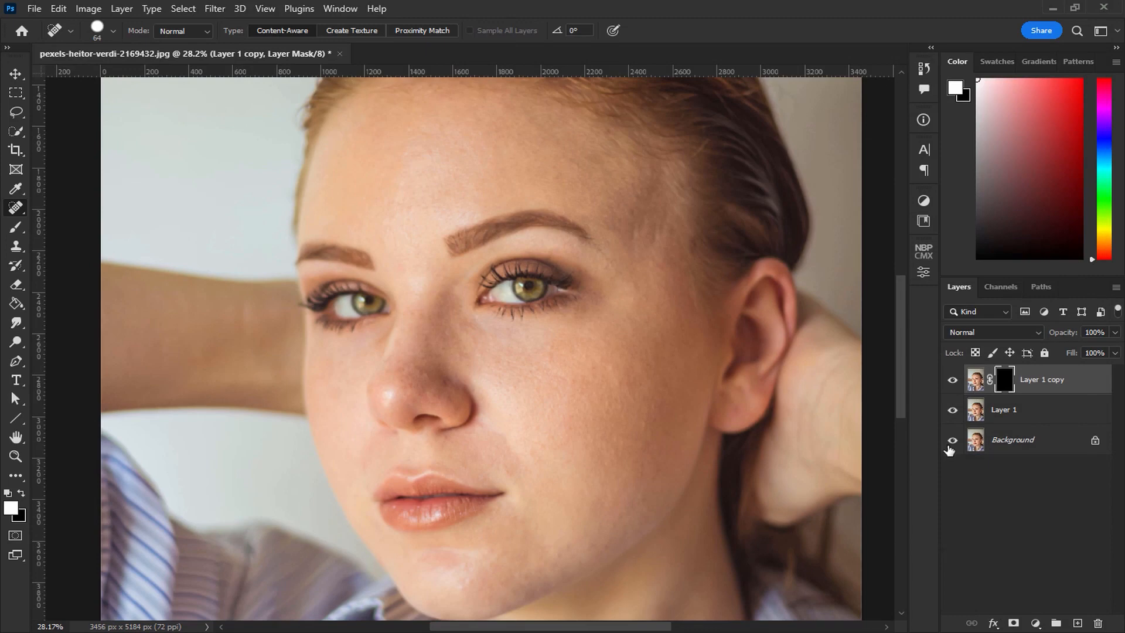
click(13, 230)
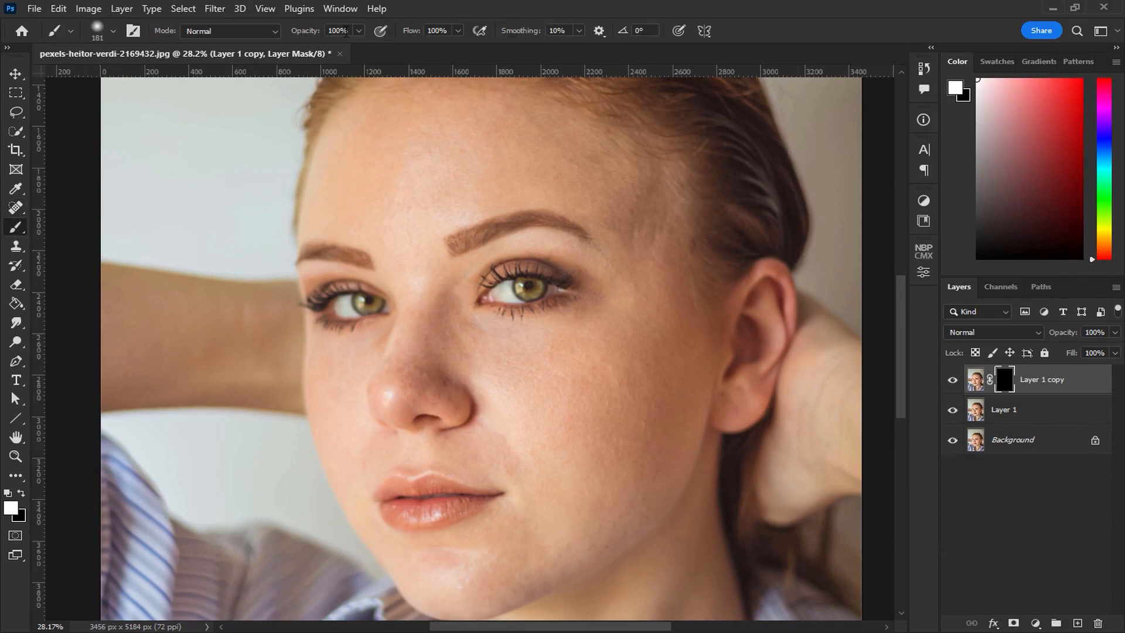
text(50)
Step: Paint white on the mask over the forehead, nose and cheeks with a soft brush of about 267 px
mouse_move(409, 224)
mouse_down()
mouse_move(406, 318)
mouse_move(403, 292)
mouse_up()
scroll(408, 290, up, 2)
scroll(407, 289, up, 2)
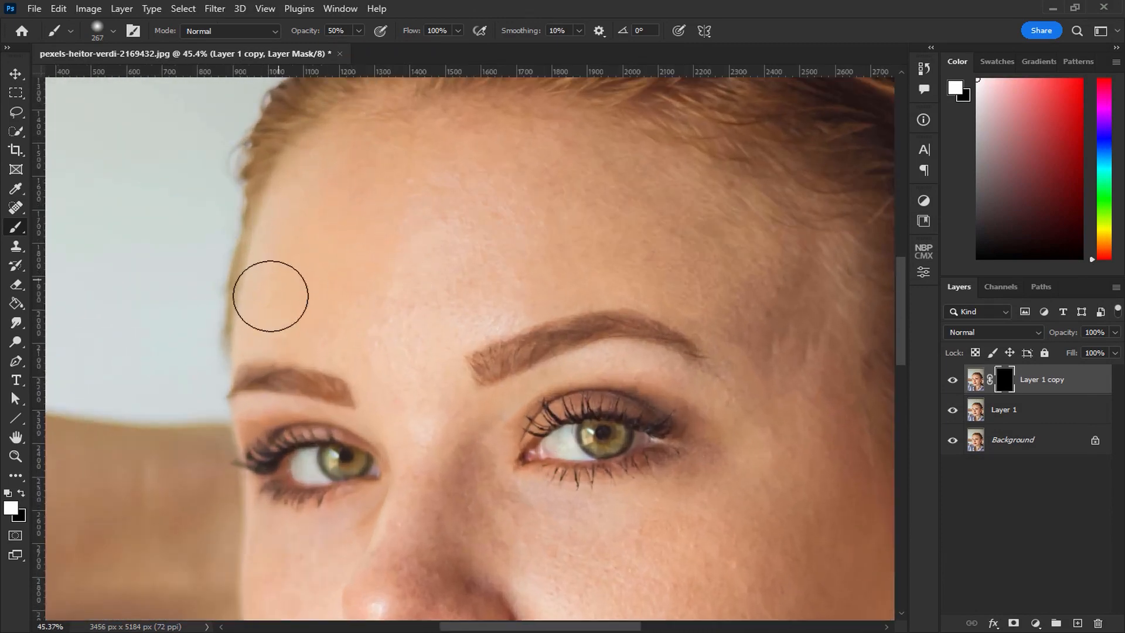
mouse_move(516, 177)
mouse_down()
mouse_move(666, 220)
mouse_move(623, 196)
mouse_move(462, 256)
mouse_move(392, 336)
mouse_move(583, 275)
mouse_move(390, 229)
mouse_move(704, 272)
mouse_move(526, 190)
mouse_up()
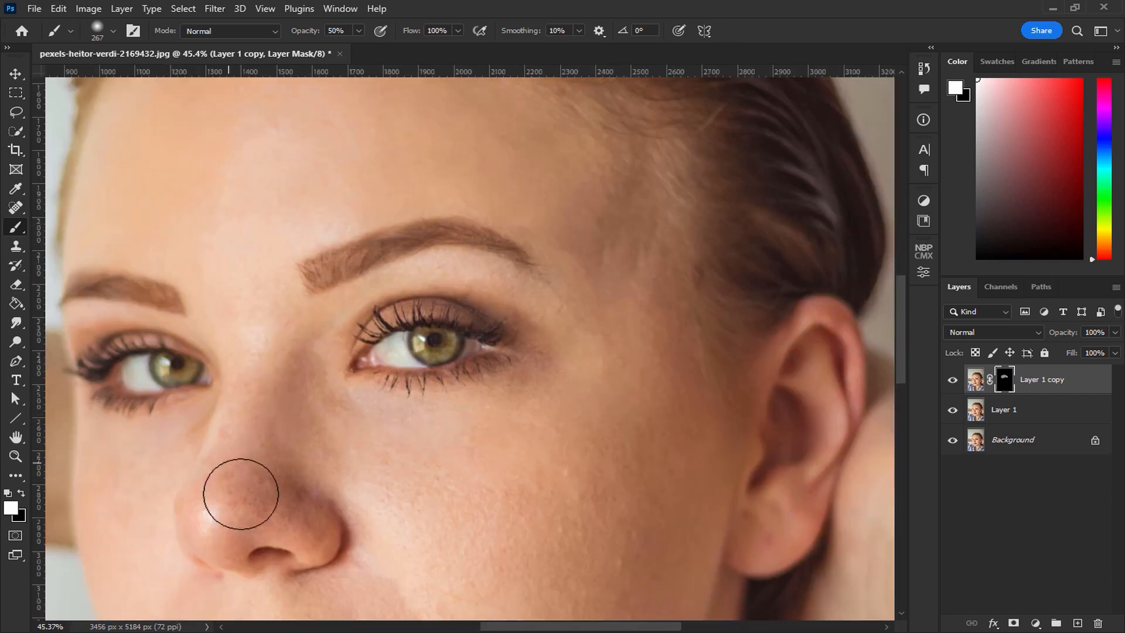
mouse_move(286, 489)
mouse_down()
mouse_move(294, 456)
mouse_move(490, 502)
mouse_move(392, 506)
mouse_up()
drag(482, 563, 467, 424)
mouse_move(467, 490)
mouse_down()
mouse_move(585, 376)
mouse_move(405, 484)
mouse_move(535, 524)
mouse_up()
mouse_move(470, 614)
mouse_down()
mouse_move(480, 460)
mouse_move(364, 454)
mouse_move(281, 526)
mouse_move(333, 477)
mouse_up()
drag(214, 476, 297, 491)
drag(297, 491, 256, 503)
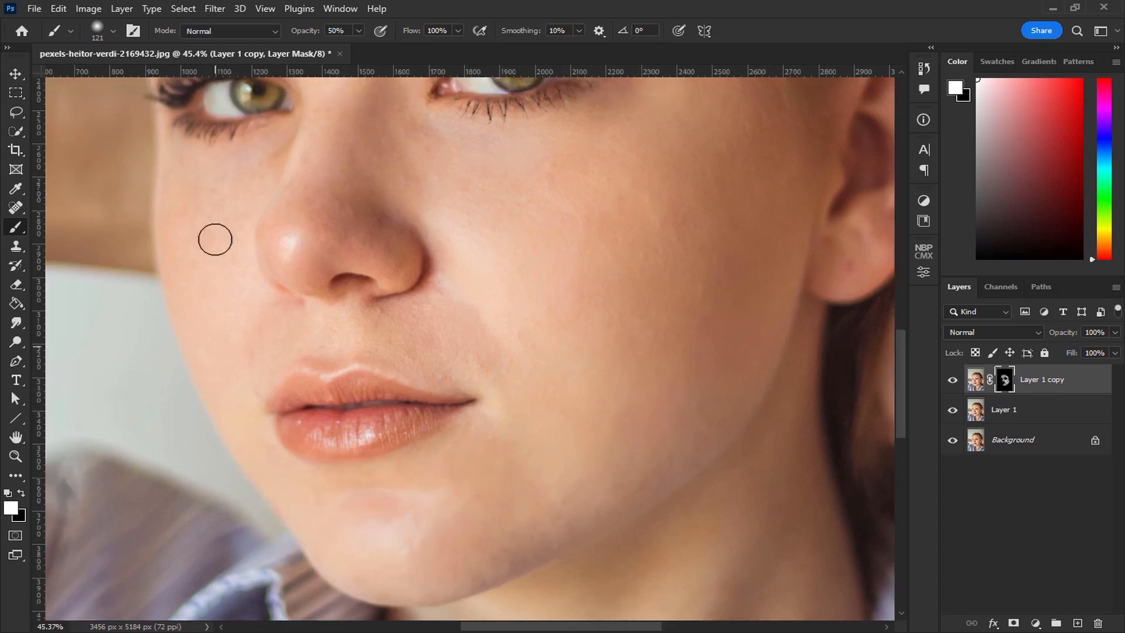
Step: Refine the white mask painting in the tighter skin areas of the face with a brush of about 121 px
drag(217, 353, 270, 477)
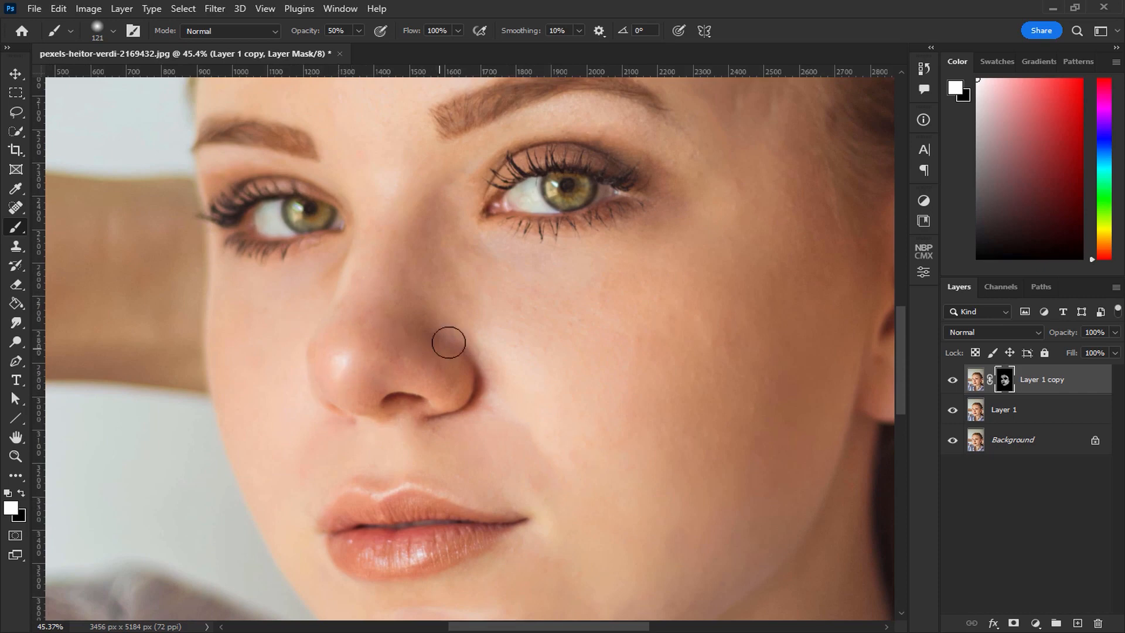
drag(598, 354, 532, 523)
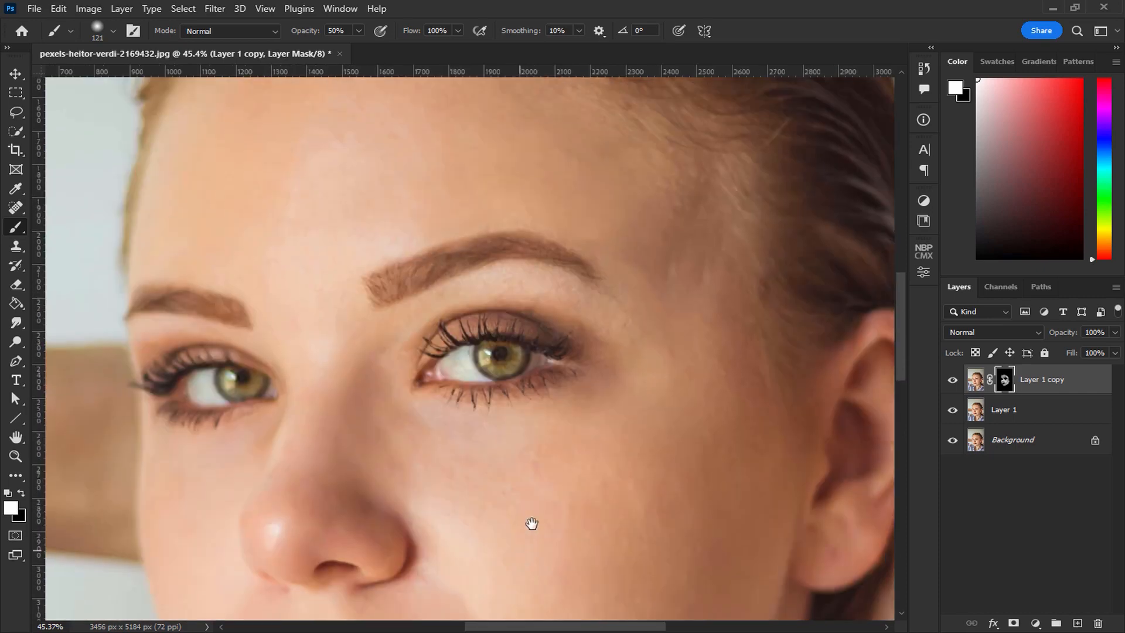
drag(606, 206, 627, 328)
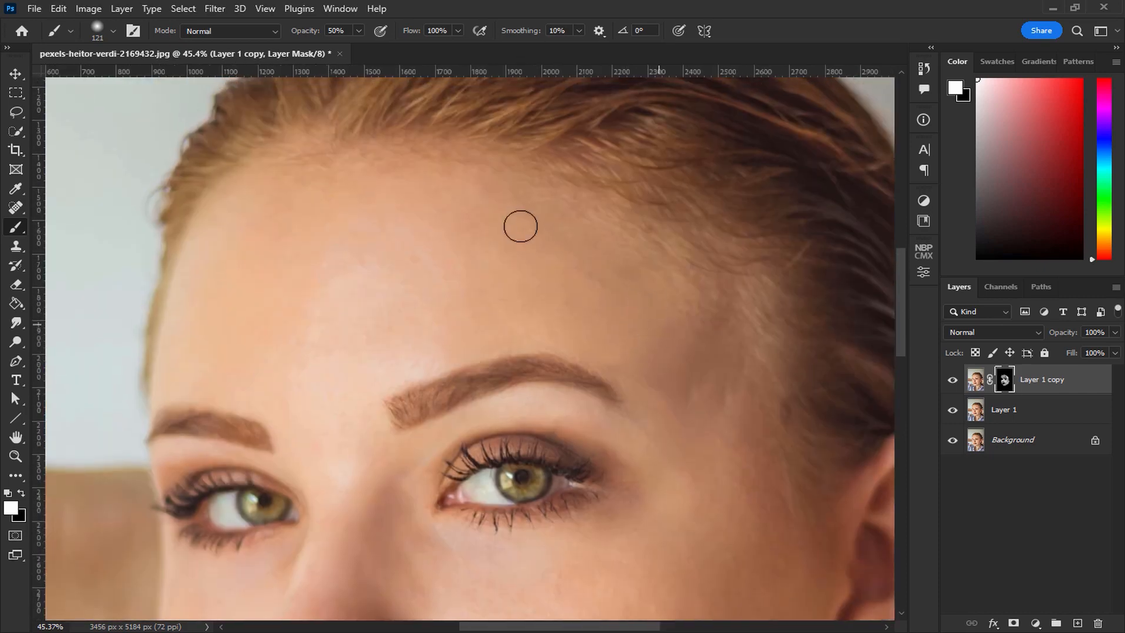
Step: Inspect the mask on its own, and paint white over missed skin, the jaw and the neck with a brush of about 319 px
scroll(305, 337, down, 7)
drag(413, 468, 396, 188)
alt+click(1006, 381)
drag(487, 281, 480, 327)
alt+click(1005, 379)
drag(473, 483, 475, 419)
drag(475, 419, 488, 419)
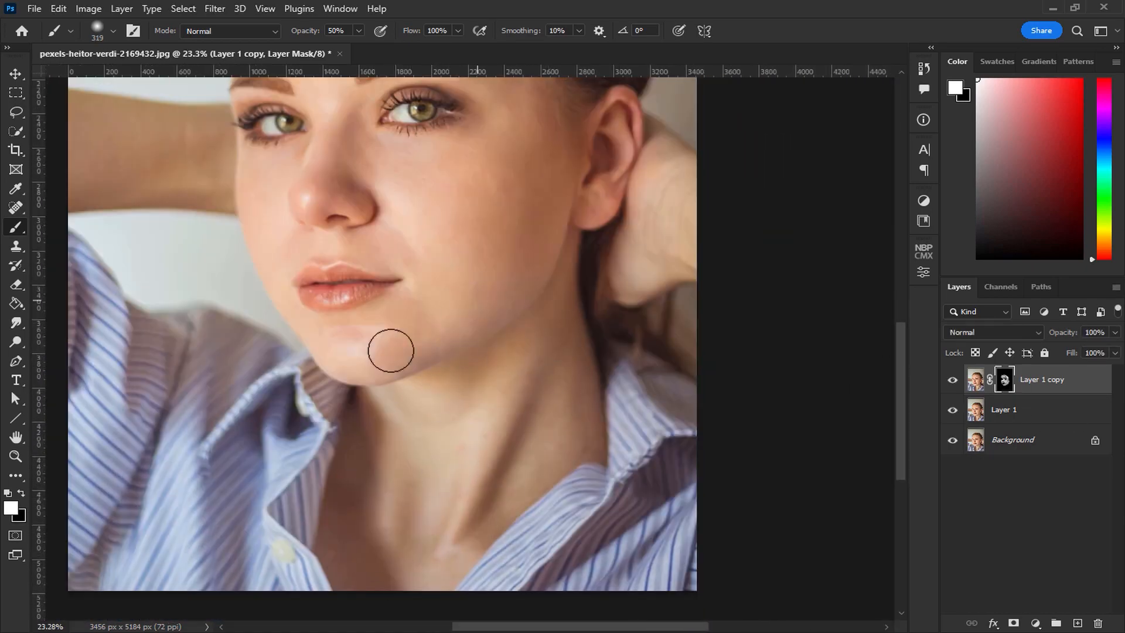
drag(497, 278, 560, 77)
drag(457, 276, 503, 357)
drag(504, 176, 489, 376)
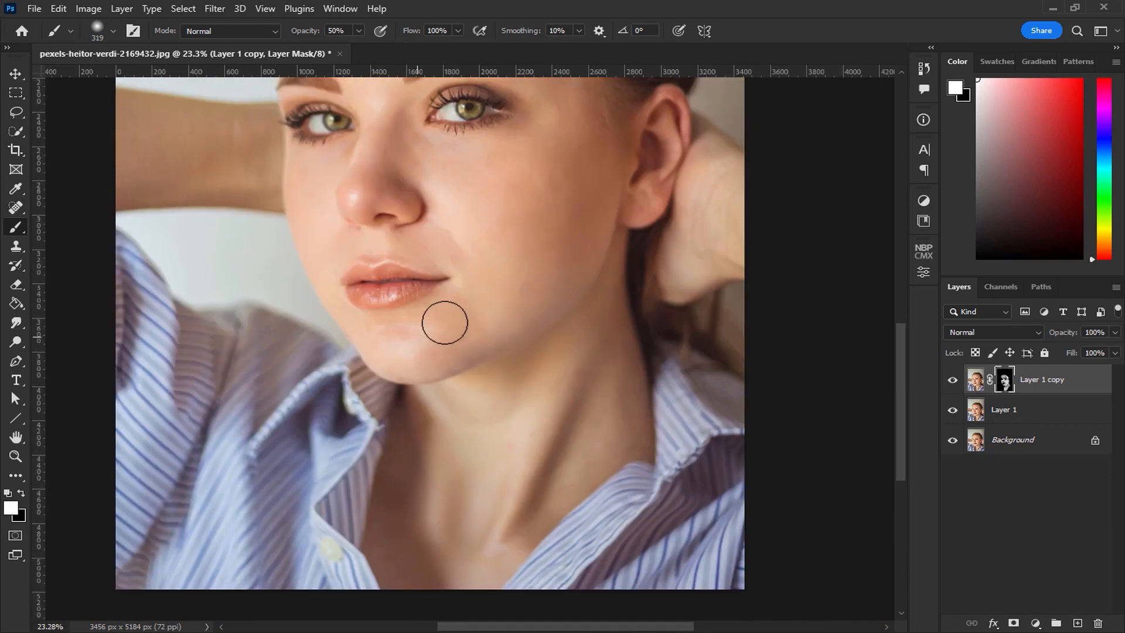
scroll(461, 298, up, 4)
scroll(462, 296, up, 3)
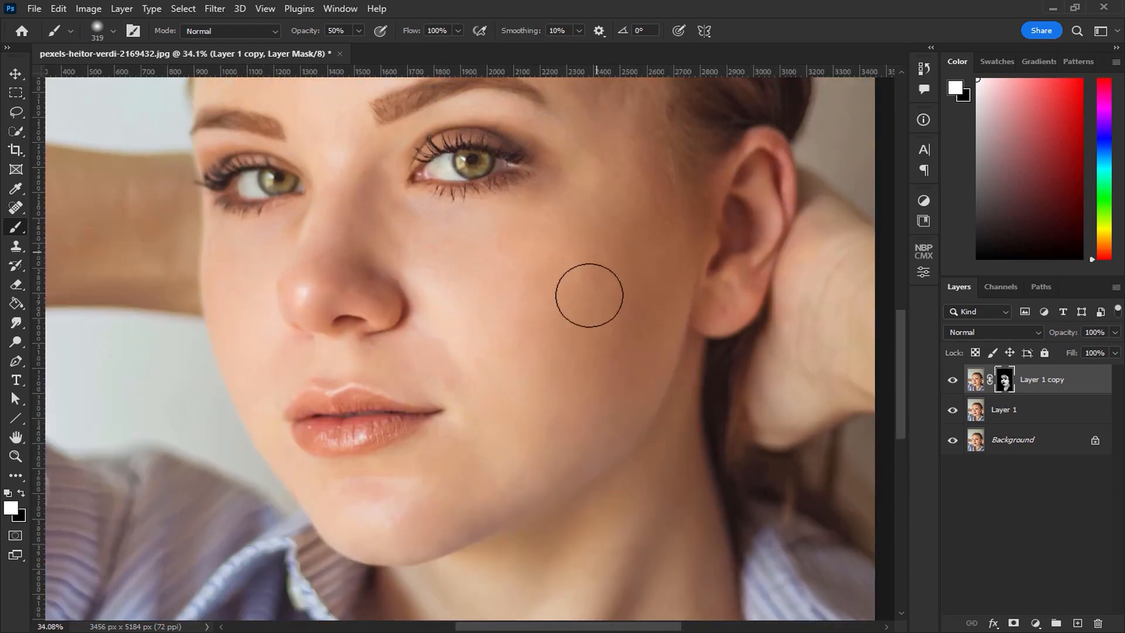
scroll(557, 416, down, 4)
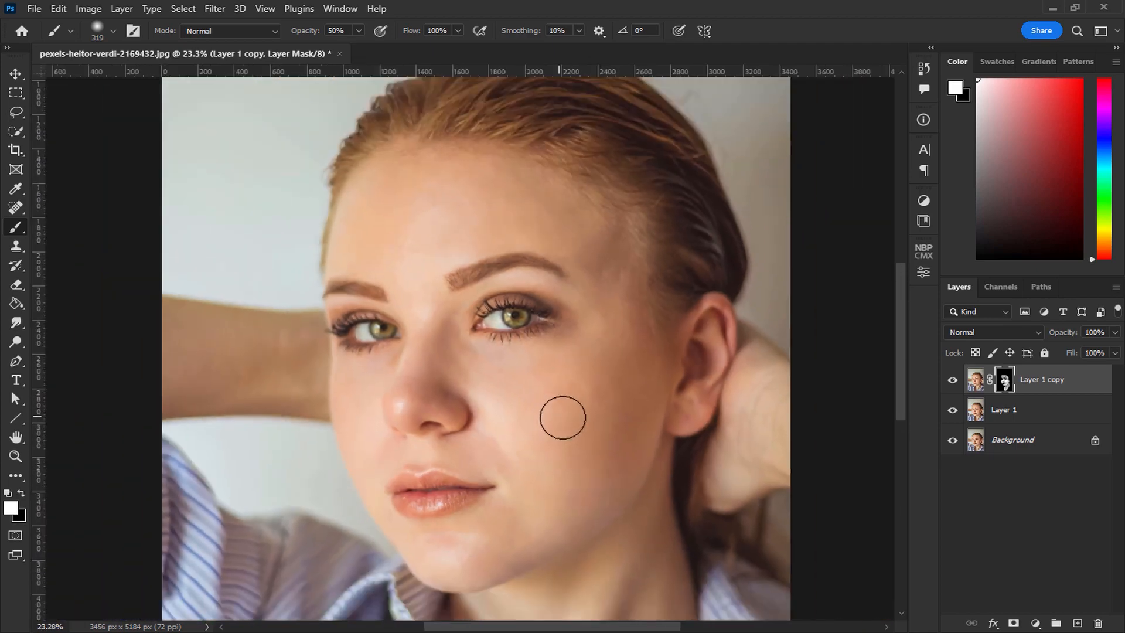
Step: Lower the opacity of Layer 1 copy to 65% and compare the smoothing with the layer hidden and shown
drag(563, 417, 527, 349)
drag(1117, 336, 995, 353)
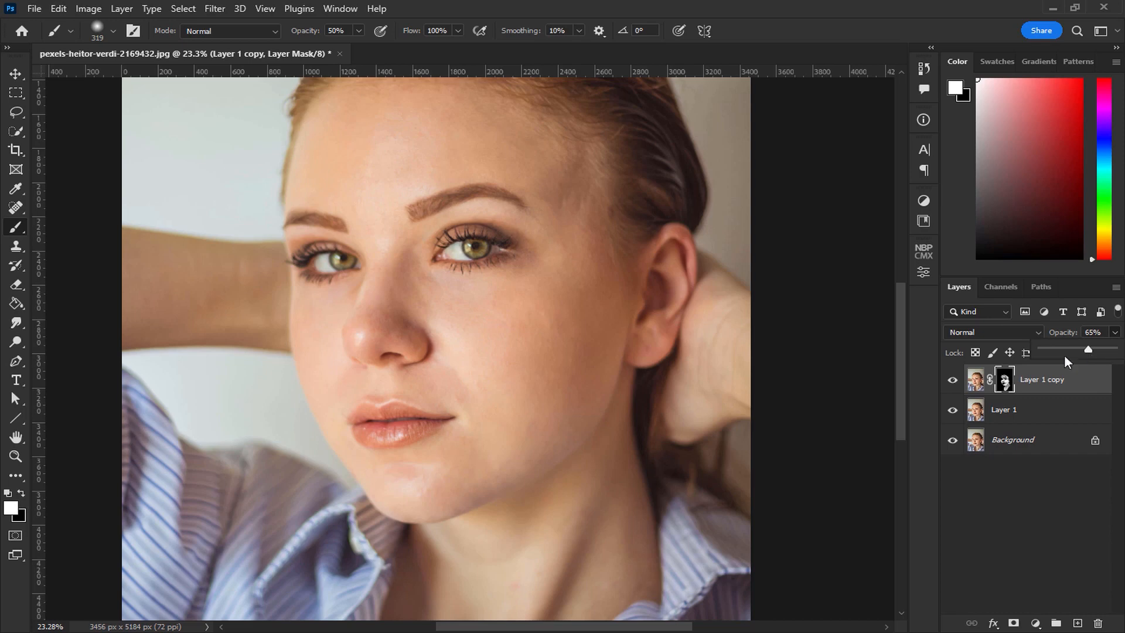
click(954, 382)
Step: Create a new layer above Layer 1 copy and stamp all visible layers into it
click(1054, 414)
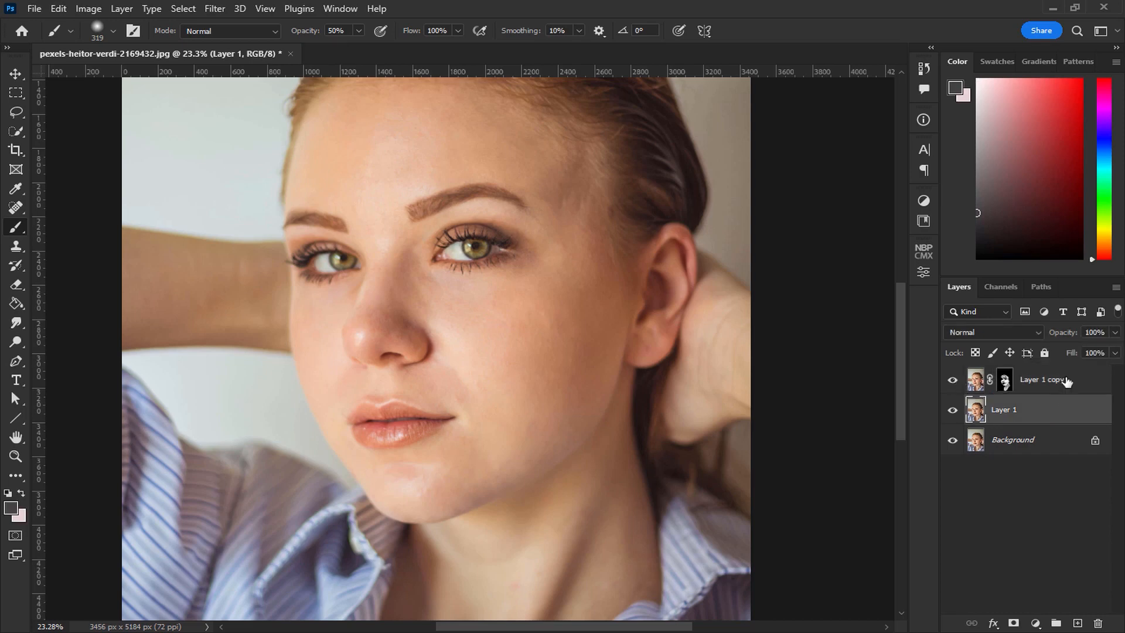
click(1066, 382)
click(1078, 624)
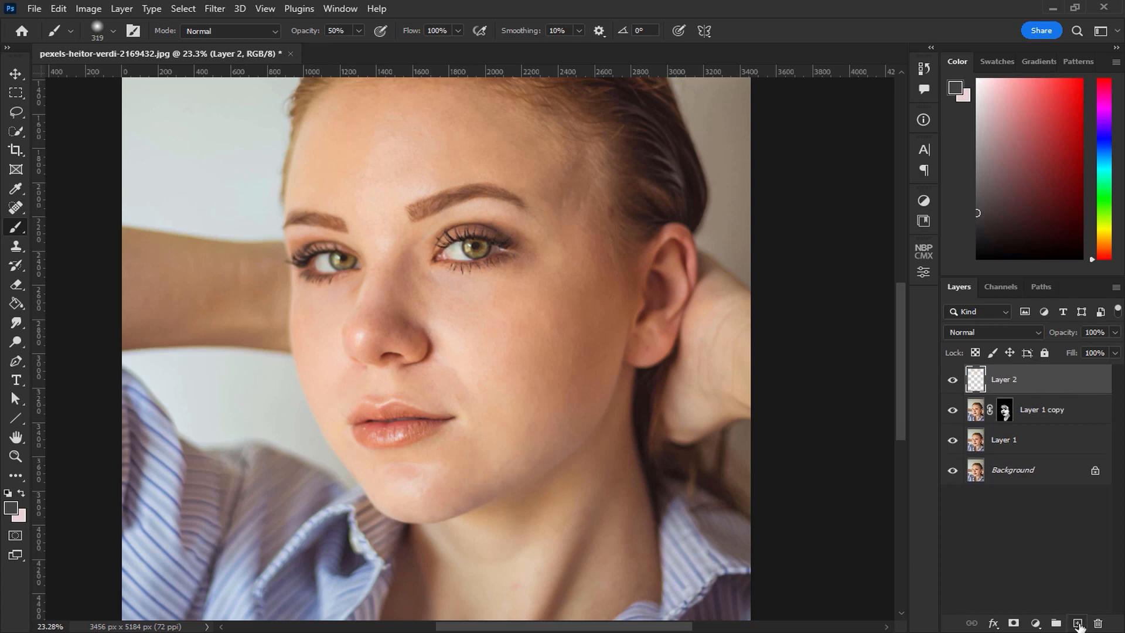
key(ctrl+shift+alt+e)
Step: Darken the forehead edge, shaded cheek and jawline with the Burn tool, range Shadows, exposure 5%, brush about 398 px
click(22, 349)
click(85, 361)
drag(422, 355, 363, 506)
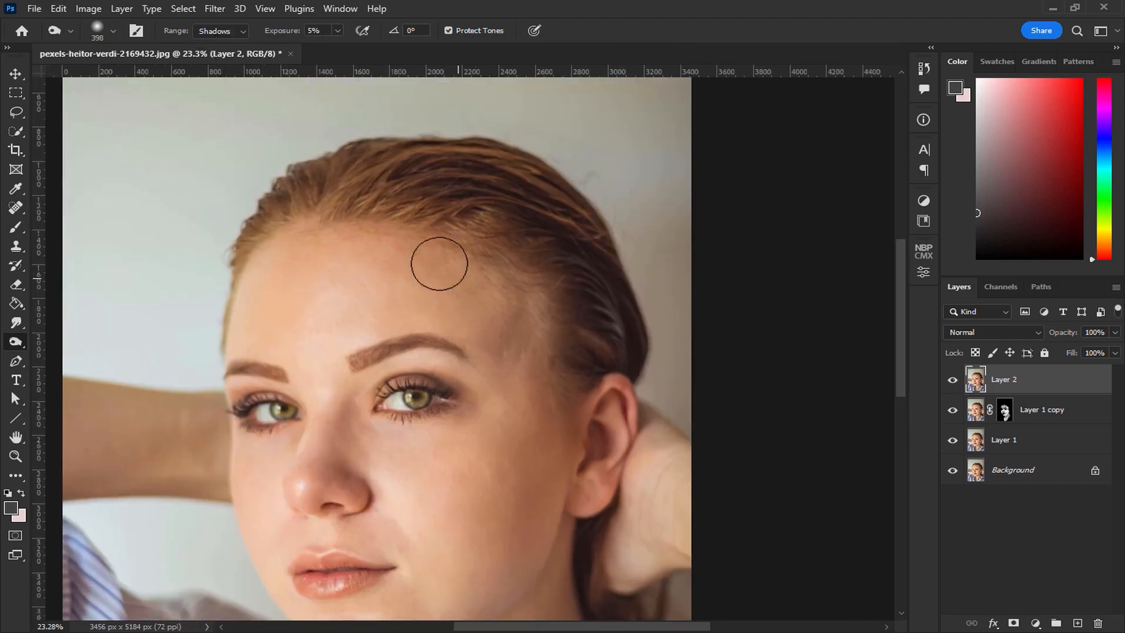
drag(459, 543, 481, 446)
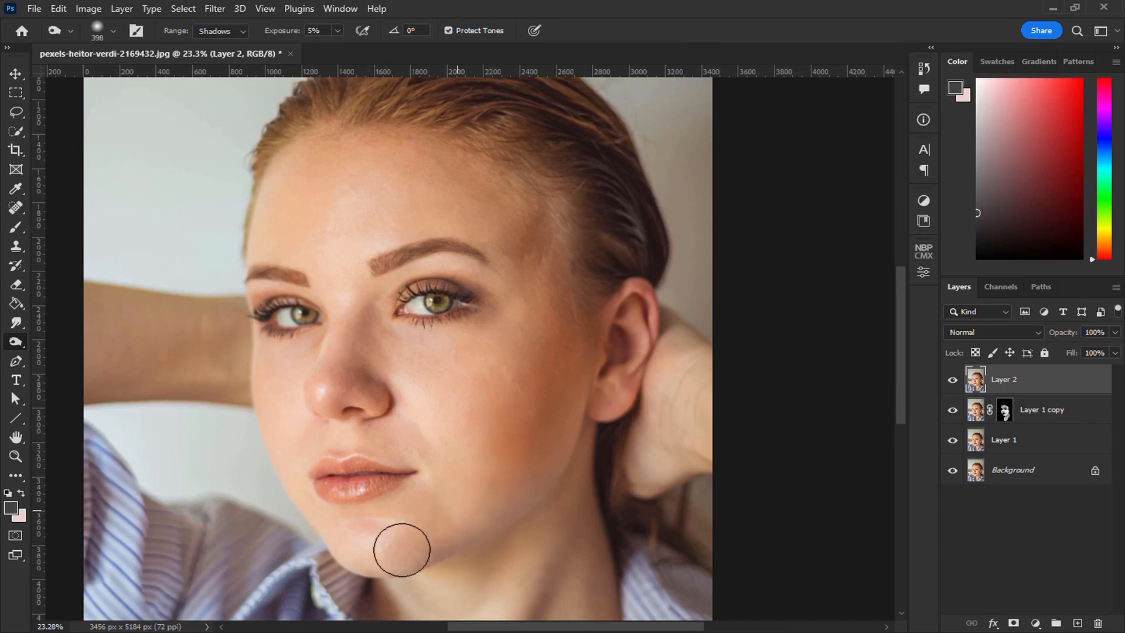
mouse_move(445, 530)
mouse_down()
mouse_move(398, 542)
mouse_move(502, 485)
mouse_move(514, 369)
mouse_move(528, 480)
mouse_up()
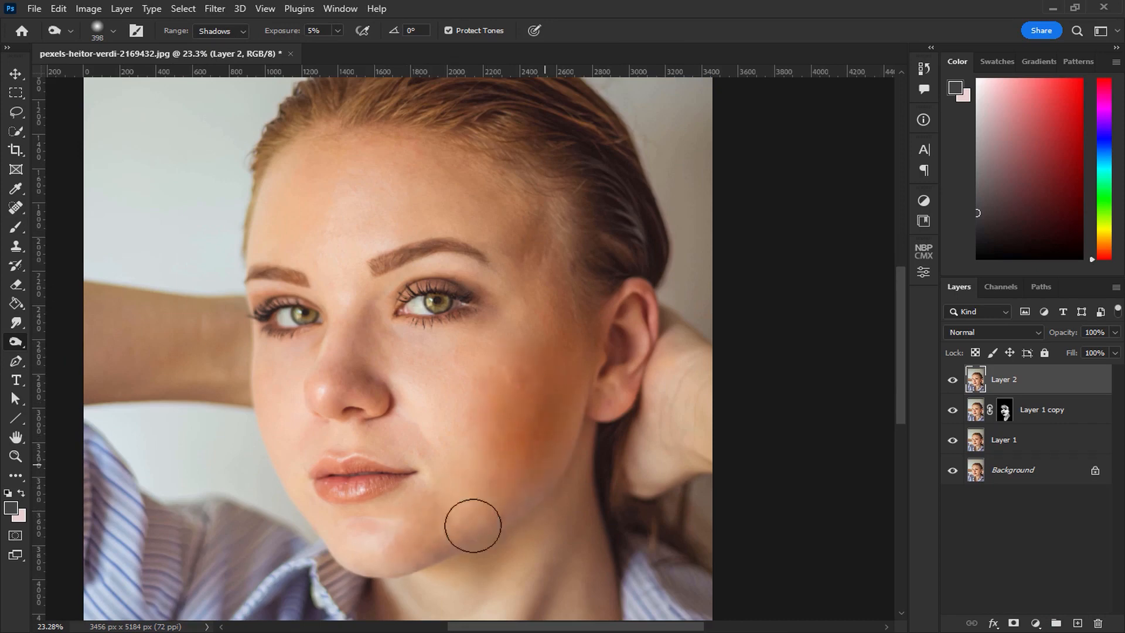
drag(471, 439, 409, 369)
Step: Reduce the Burn brush to about 278 px and deepen the shadows along the nose, face contours and neck
key(bracketleft)
key(bracketleft)
key(bracketleft)
mouse_move(292, 314)
mouse_down()
mouse_move(307, 239)
mouse_move(266, 317)
mouse_move(302, 293)
mouse_move(325, 338)
mouse_move(310, 257)
mouse_up()
drag(332, 311, 324, 169)
mouse_move(502, 328)
mouse_down()
mouse_move(515, 324)
mouse_move(502, 439)
mouse_up()
mouse_move(304, 530)
mouse_down()
mouse_move(272, 486)
mouse_move(327, 447)
mouse_up()
mouse_move(403, 362)
mouse_down()
mouse_move(472, 309)
mouse_move(477, 322)
mouse_up()
drag(489, 469, 451, 509)
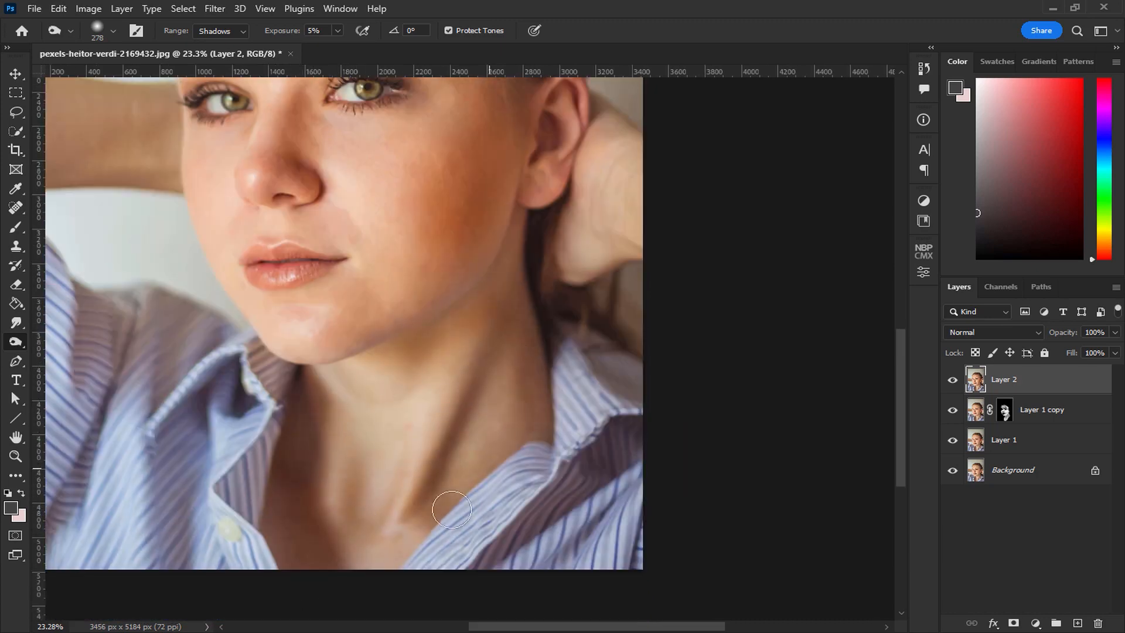
scroll(364, 434, up, 3)
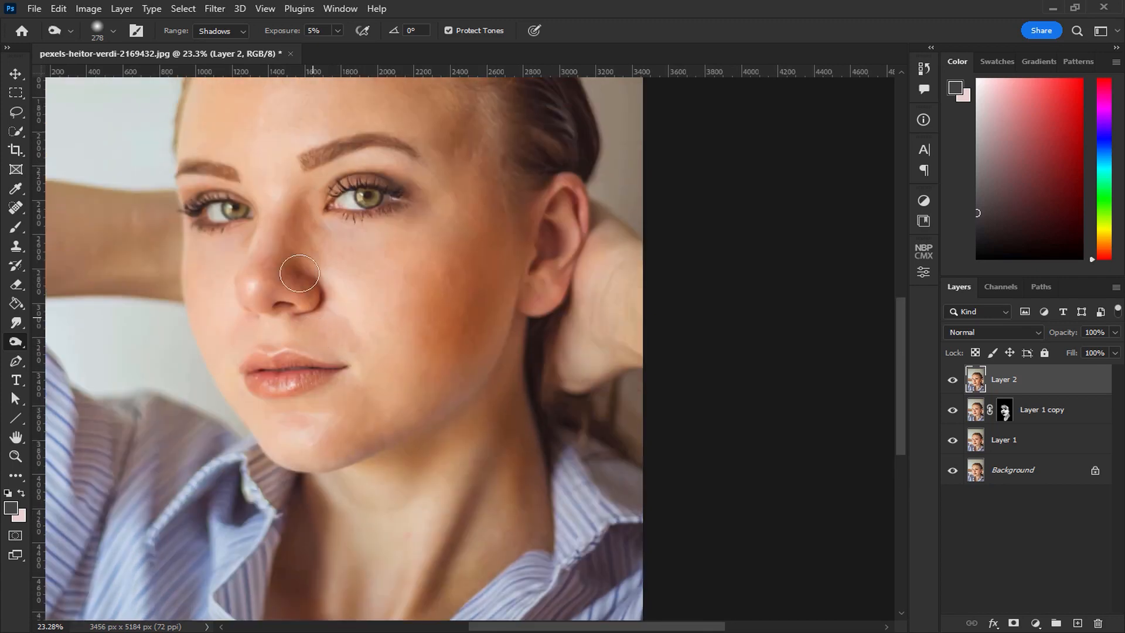
drag(252, 246, 279, 357)
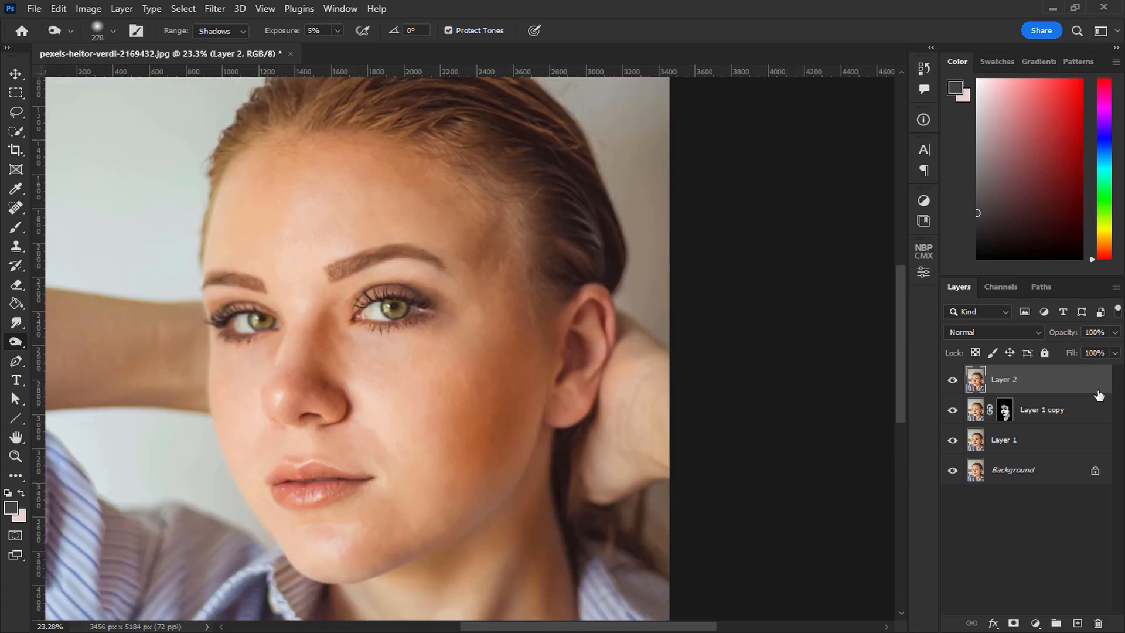
Step: Brighten the forehead and cheeks with the Dodge tool, range Highlights, exposure 7%, using a brush of about 573 px
right_click(18, 345)
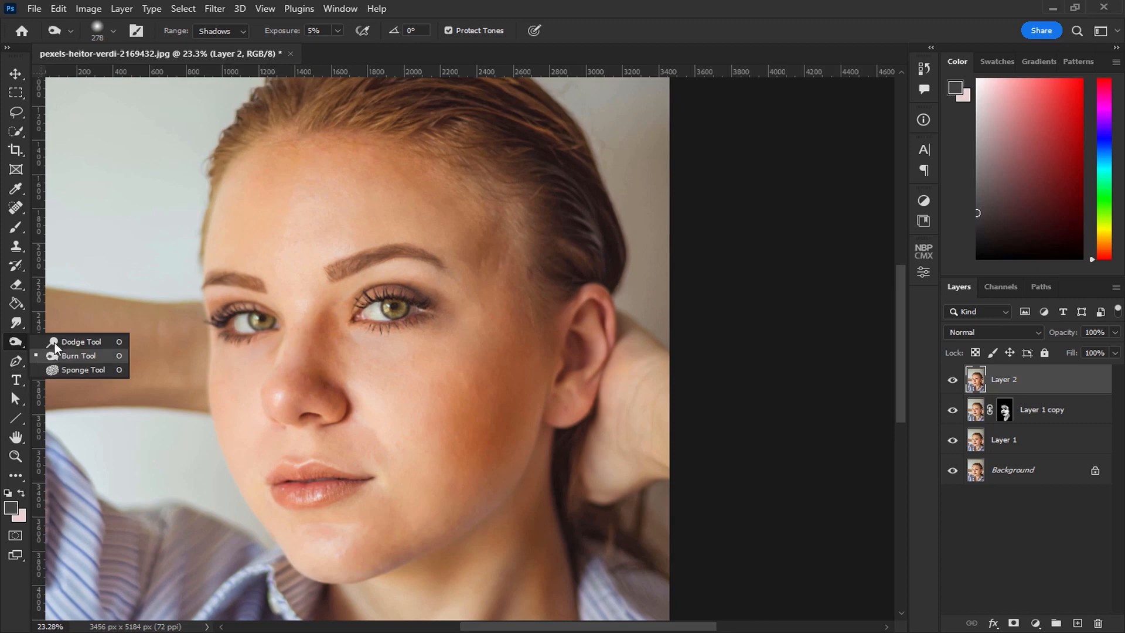
click(97, 340)
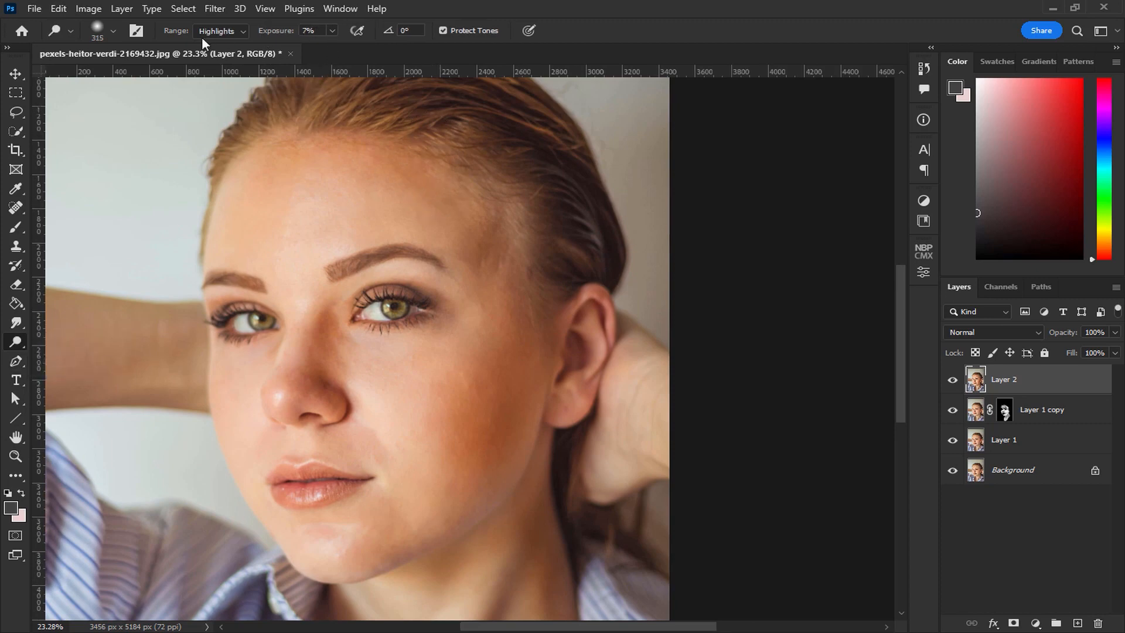
drag(320, 218, 335, 219)
drag(387, 452, 383, 381)
mouse_move(418, 533)
mouse_down()
mouse_move(420, 417)
mouse_move(399, 445)
mouse_move(401, 525)
mouse_up()
drag(382, 429, 400, 498)
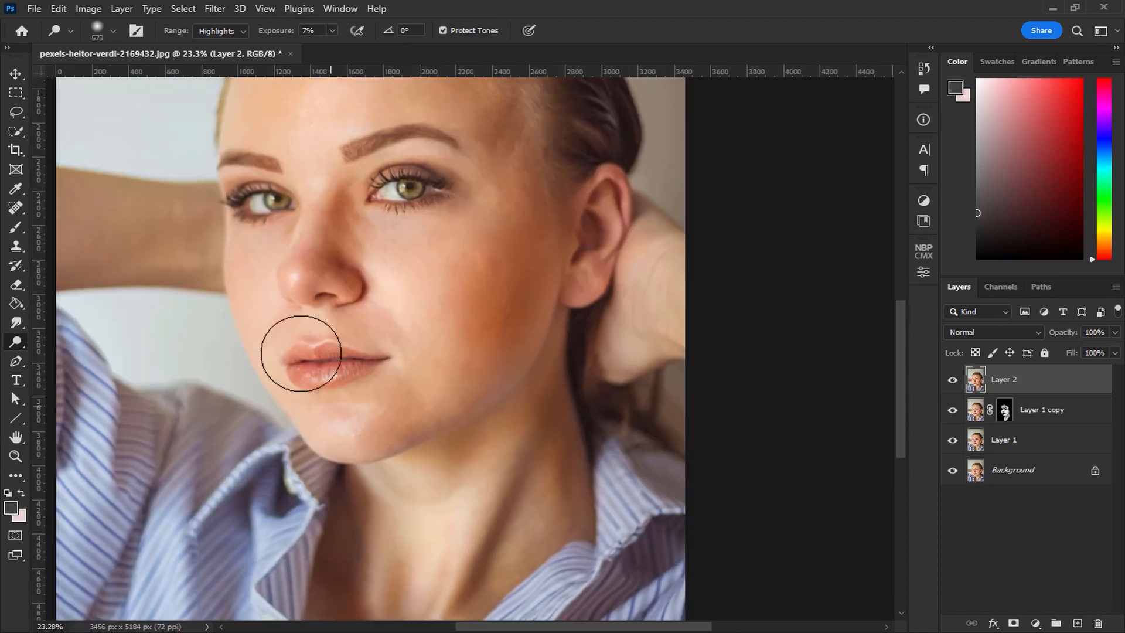
Step: Dodge the chin with a brush of about 427 px and the nose and neck highlights with one of about 341 px
drag(255, 304, 241, 304)
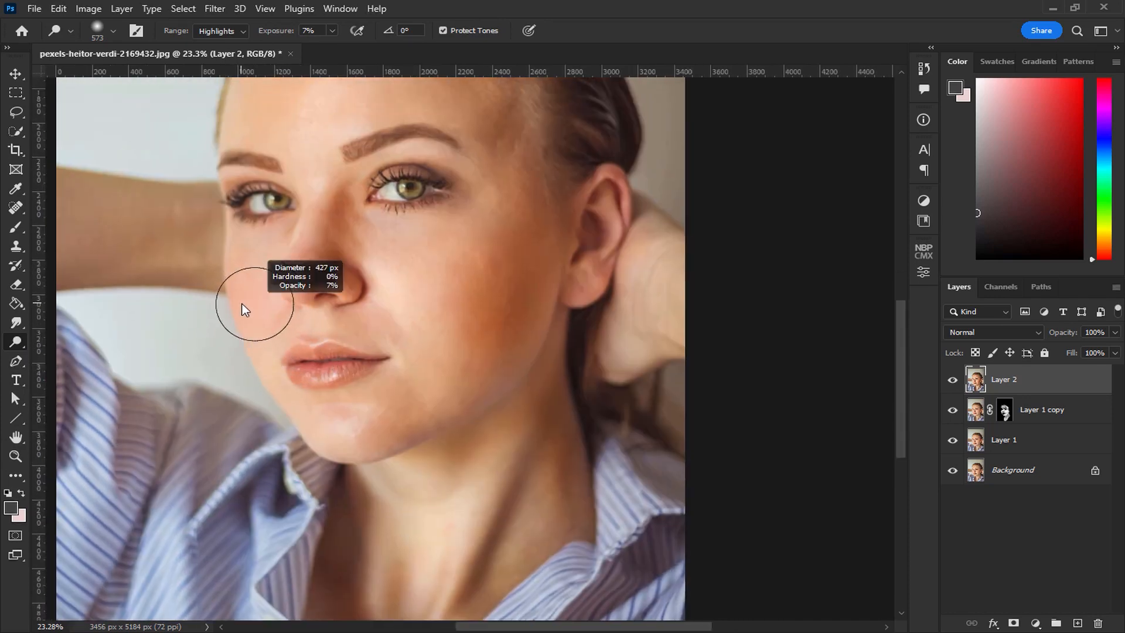
drag(329, 414, 335, 438)
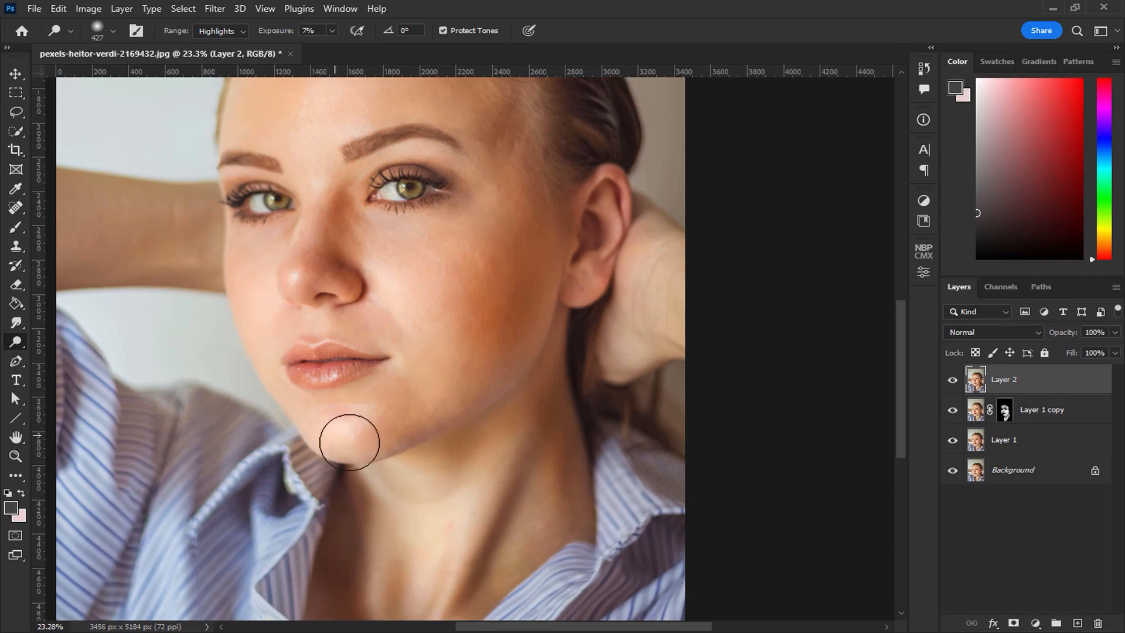
drag(423, 151, 417, 152)
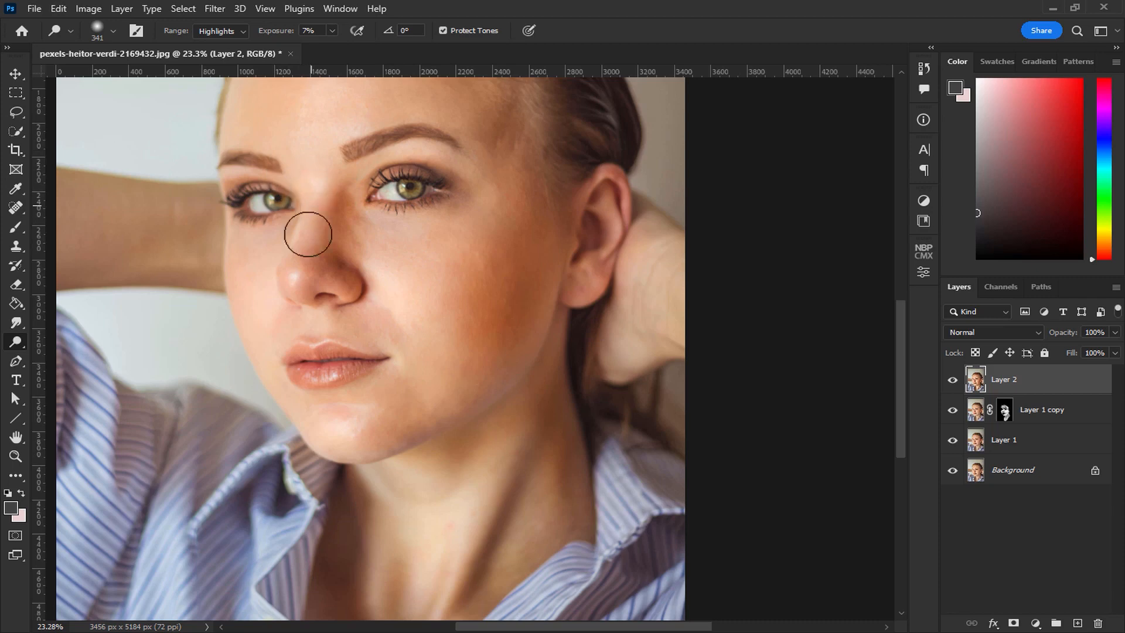
drag(405, 392, 385, 202)
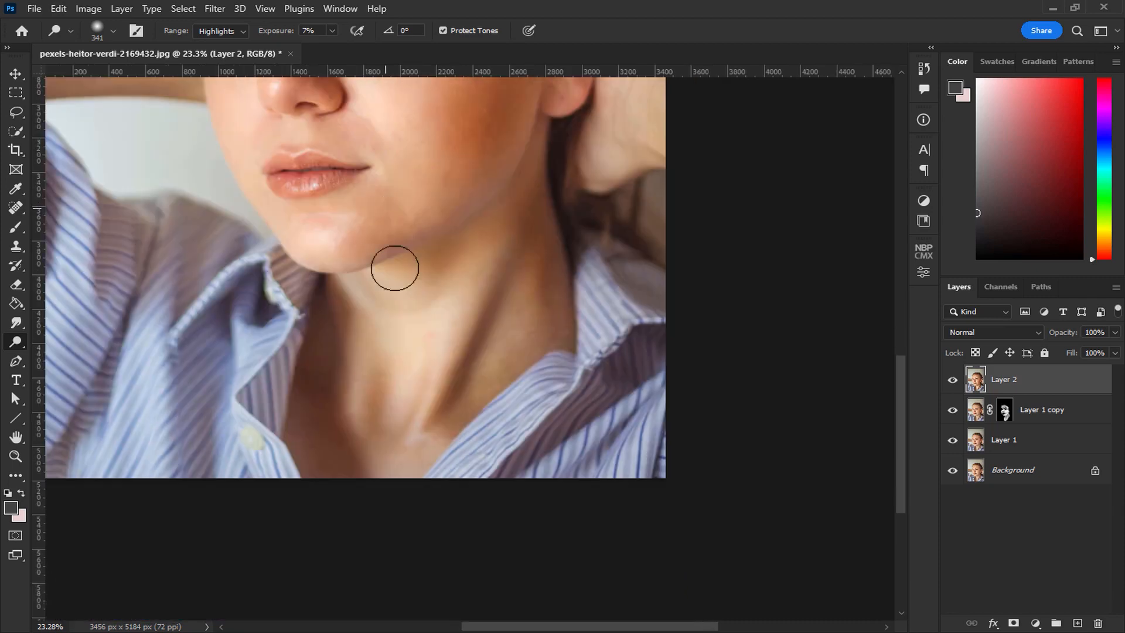
Step: Lower the opacity of the dodged and burned Layer 2 to 29%
scroll(407, 363, down, 2)
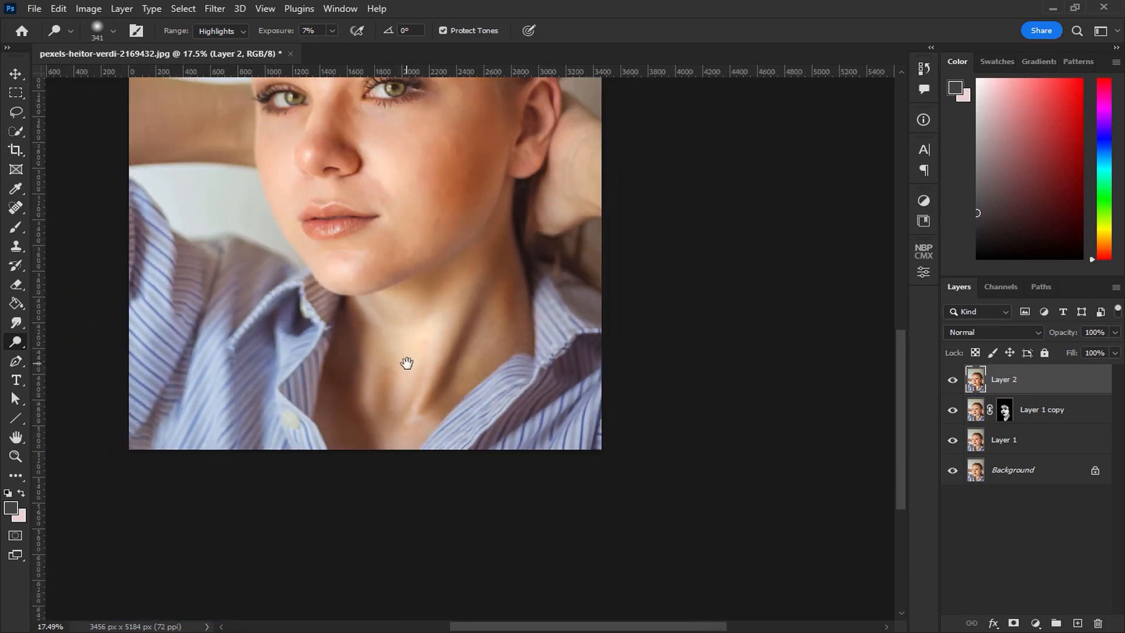
scroll(402, 302, up, 2)
click(1115, 334)
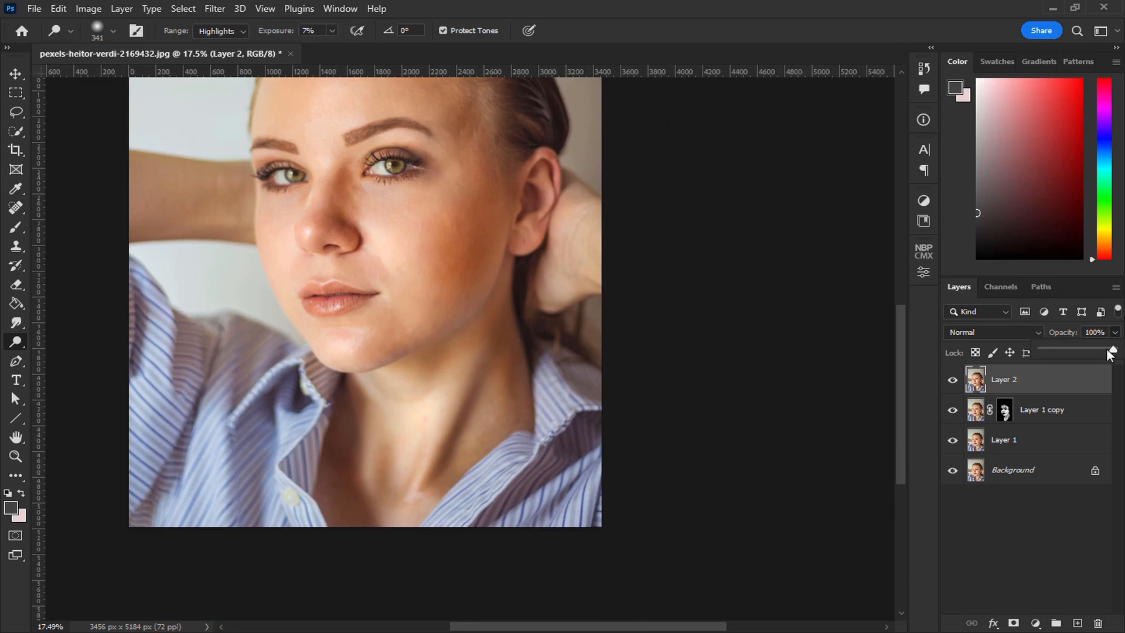
mouse_move(1114, 350)
mouse_down()
mouse_move(1042, 349)
mouse_move(1075, 353)
mouse_up()
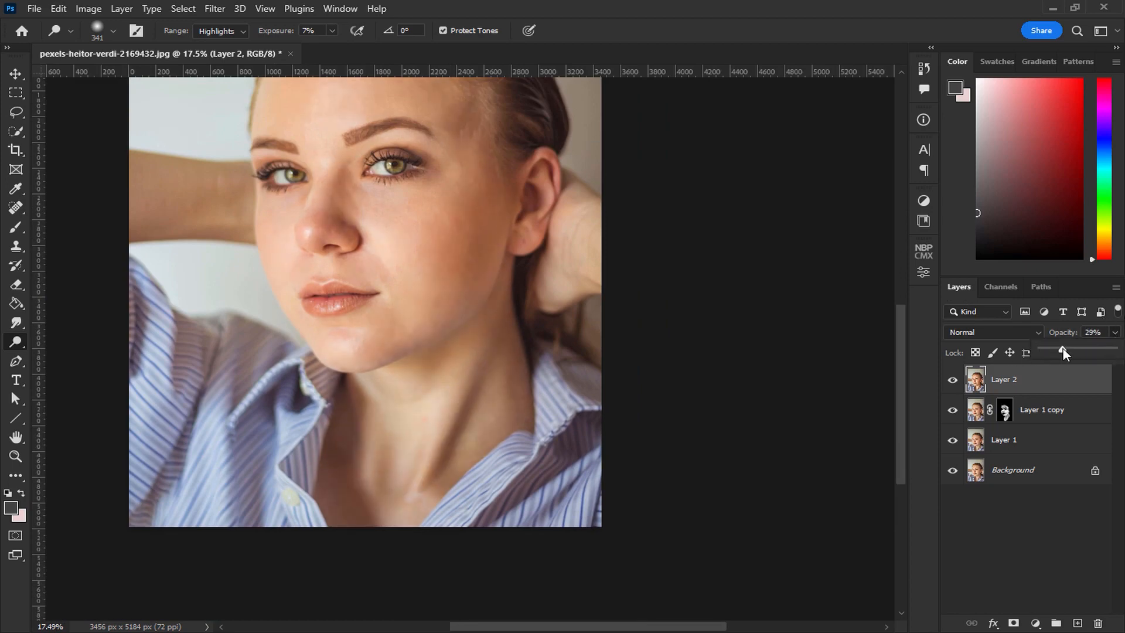
Step: Group Layer 2, Layer 1 copy and Layer 1 into one layer group above the Background
drag(664, 260, 655, 333)
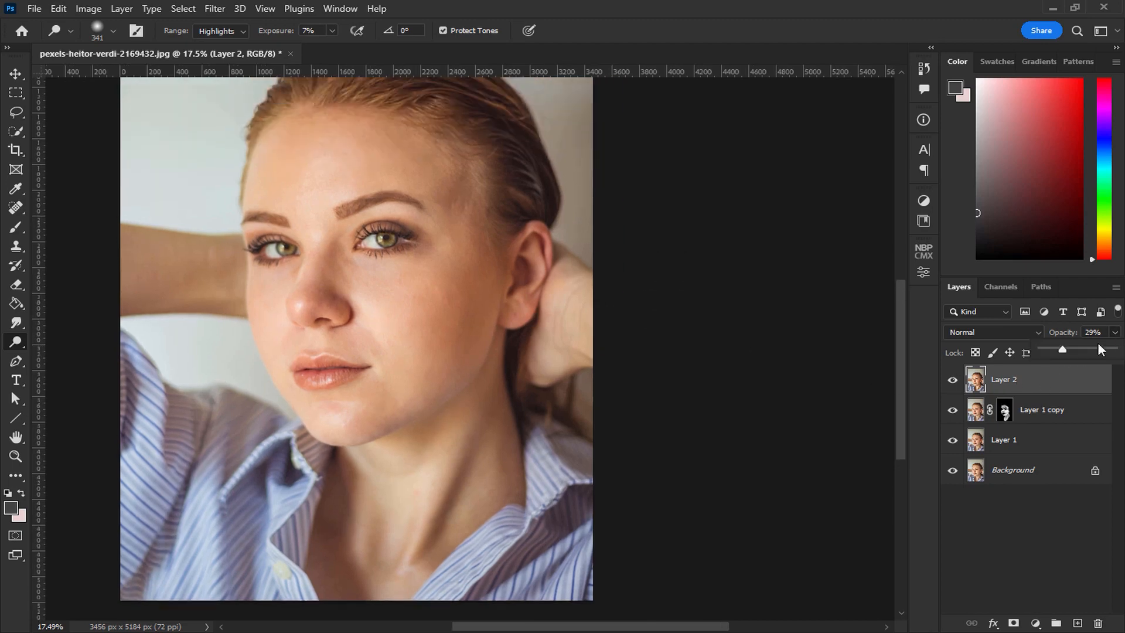
drag(1058, 353, 1057, 353)
click(689, 5)
click(1072, 450)
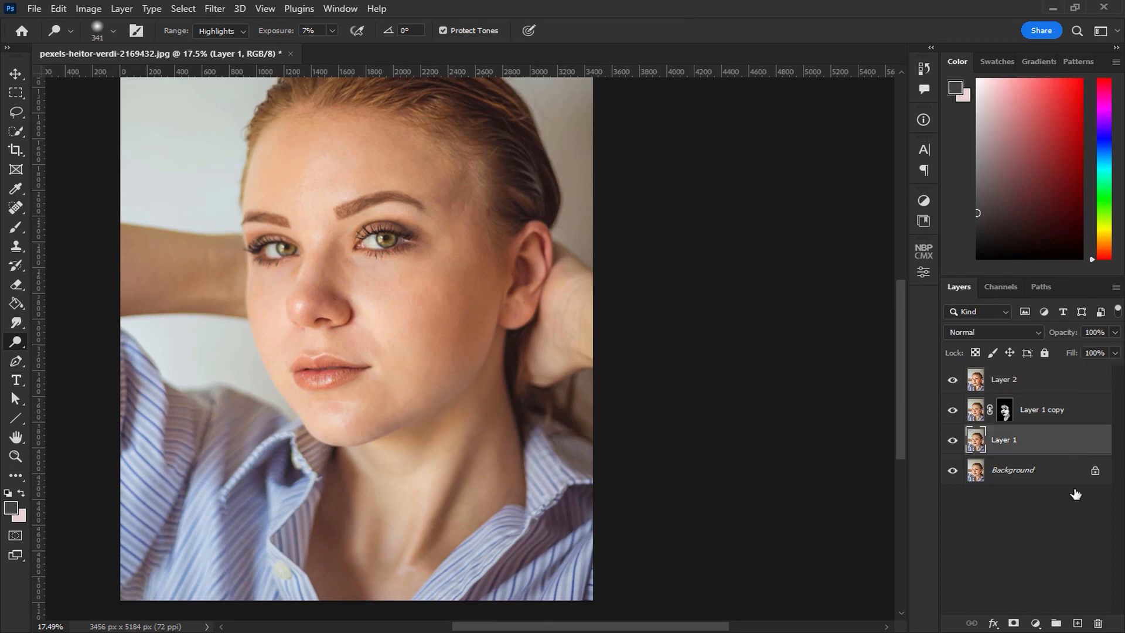
shift+click(1072, 391)
click(1059, 623)
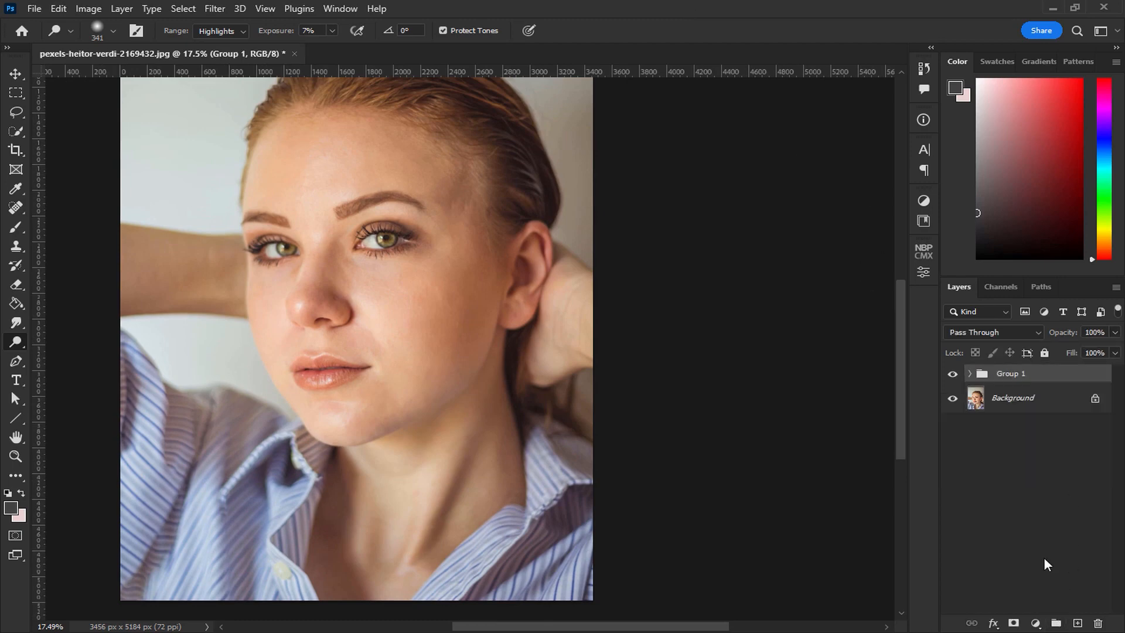
Step: Stamp all visible layers into a new merged layer, duplicate that layer, and hide Group 1
key(ctrl+shift+alt+e)
key(ctrl+j)
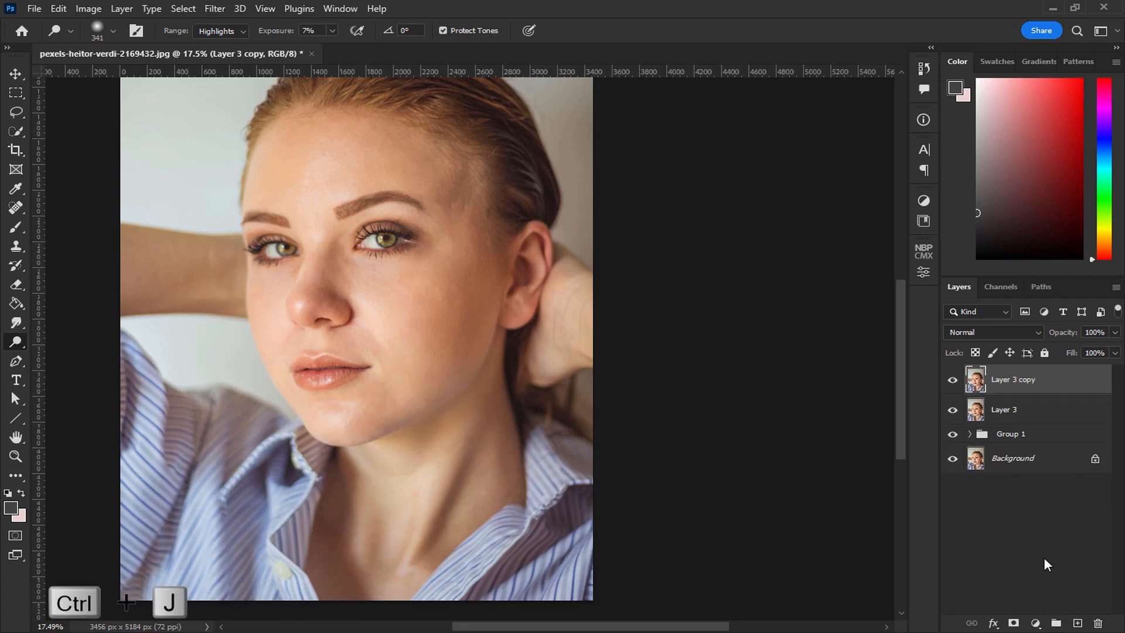
click(953, 434)
Step: Set the blend mode of Layer 3 copy to Overlay and apply the High Pass filter to sharpen the portrait
click(991, 332)
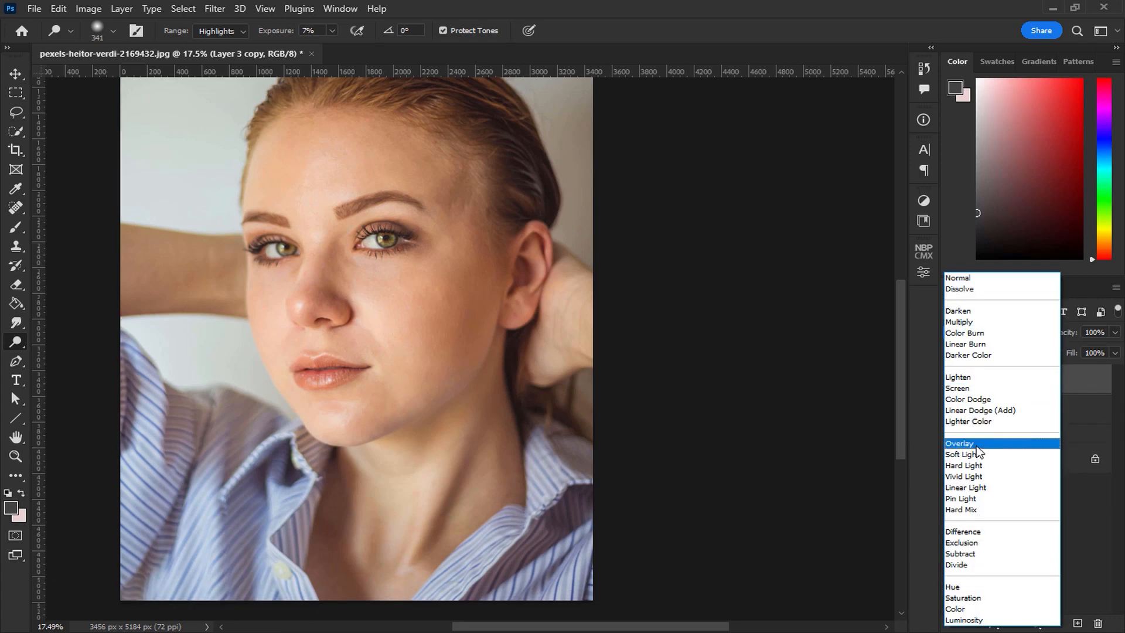
click(974, 442)
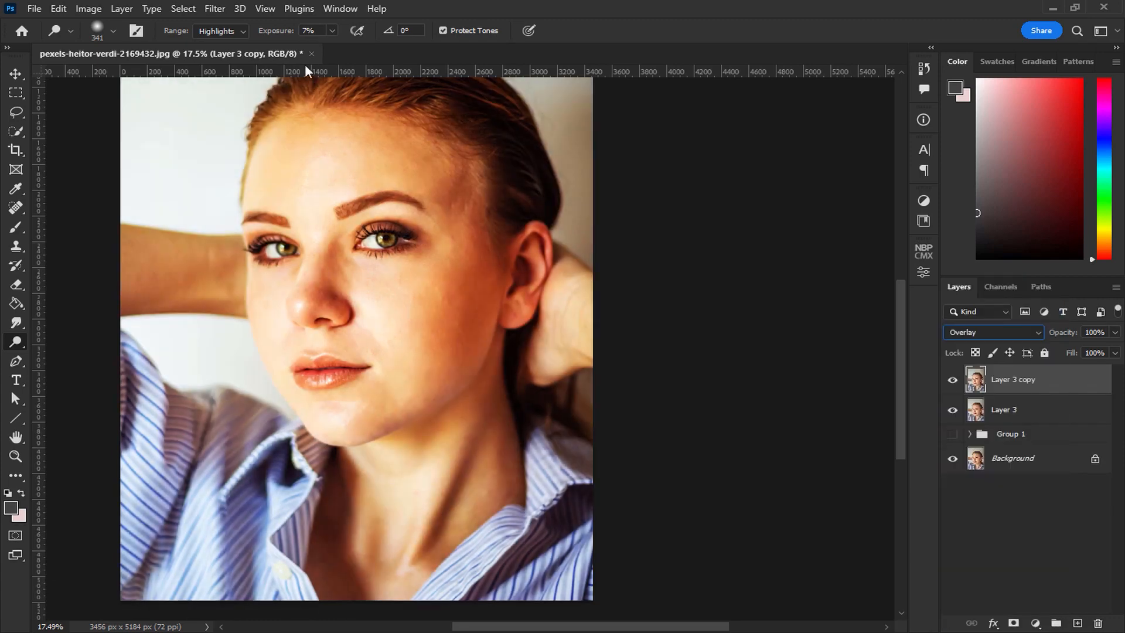
click(215, 9)
mouse_move(280, 323)
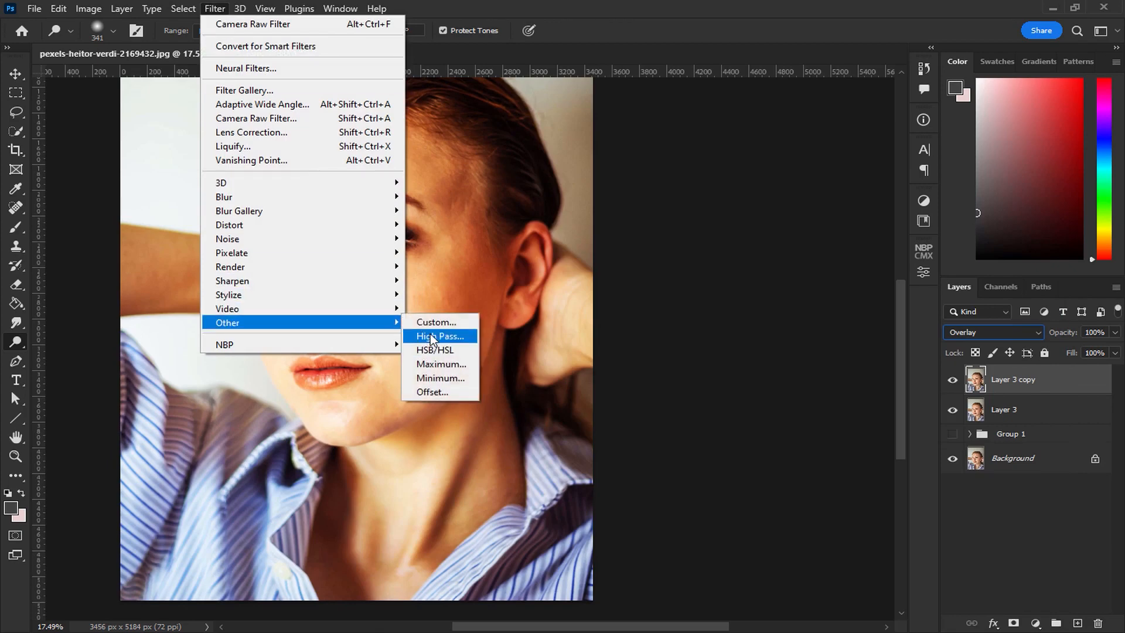
click(431, 336)
click(638, 142)
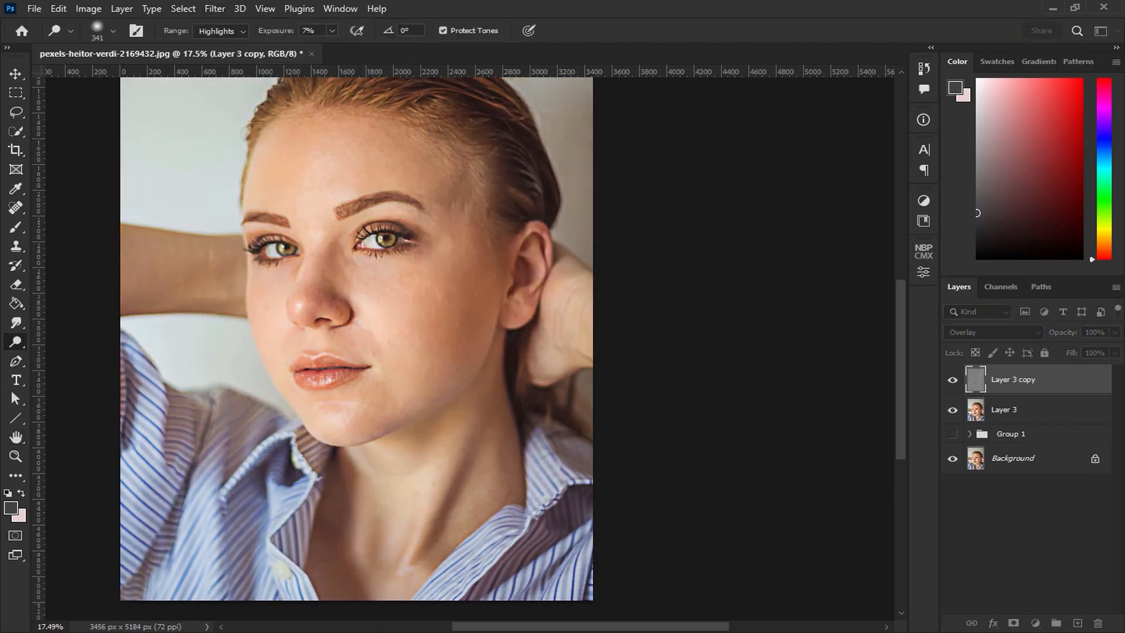
Step: Add a black mask to Layer 3 copy and reveal the sharpening over both eyes with a white 319 px brush at 50% opacity
alt+click(1014, 623)
scroll(396, 343, up, 1)
scroll(396, 342, up, 4)
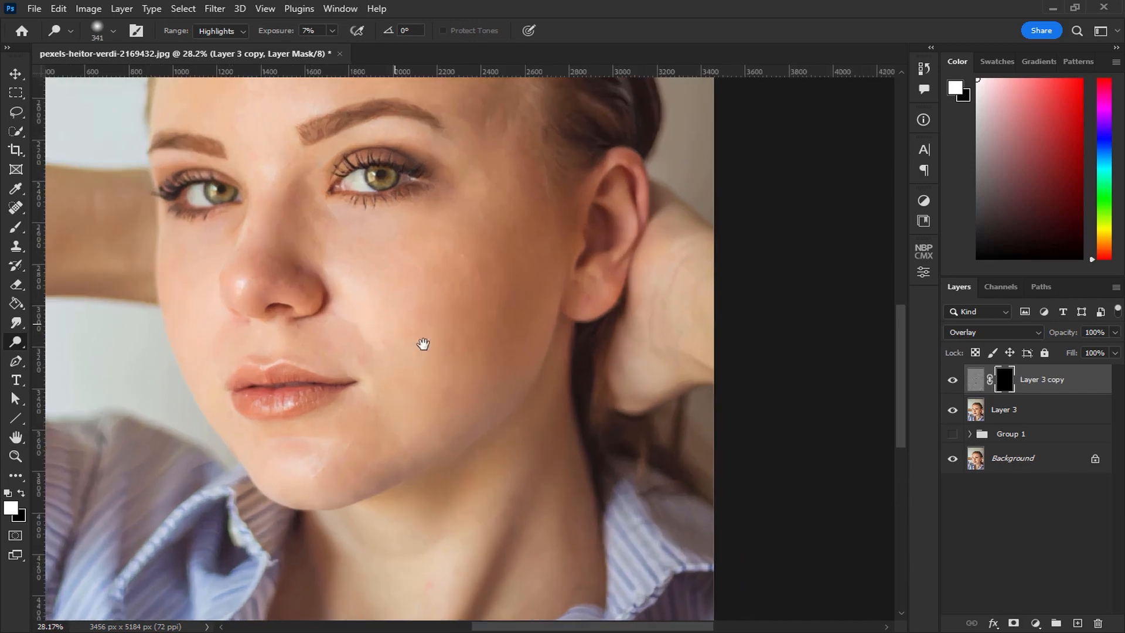
click(16, 227)
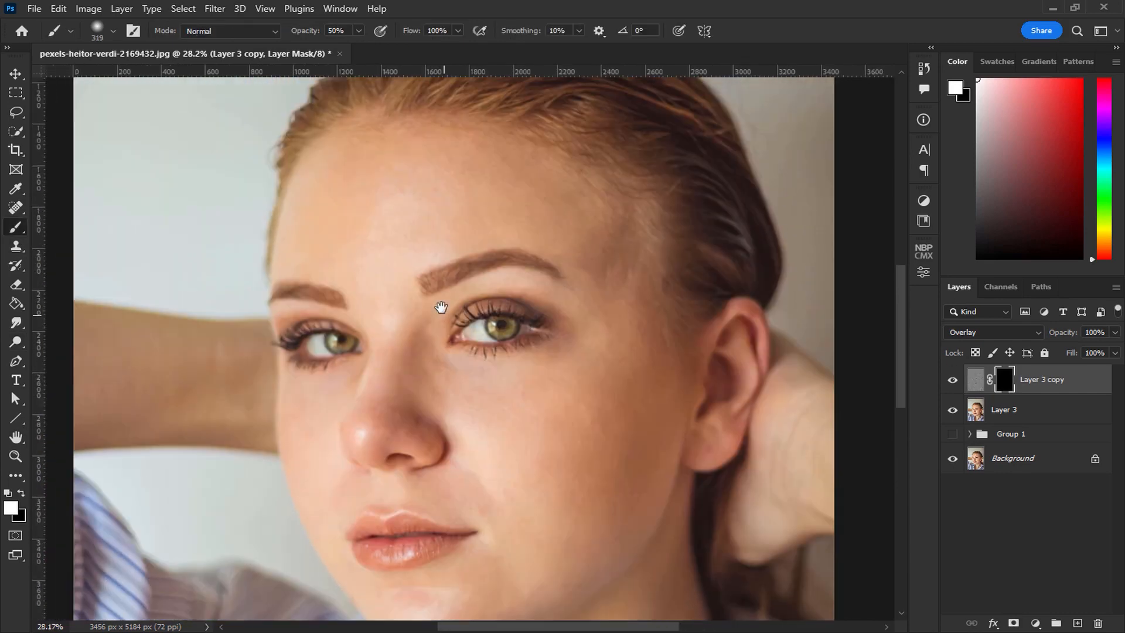
mouse_move(452, 321)
mouse_down()
mouse_move(511, 326)
mouse_move(480, 331)
mouse_up()
mouse_move(305, 349)
mouse_down()
mouse_move(335, 341)
mouse_move(290, 359)
mouse_up()
Step: Reduce the brush to about 106 px and paint the mask white over the eyebrows and lower facial features
alt+right_click(318, 304)
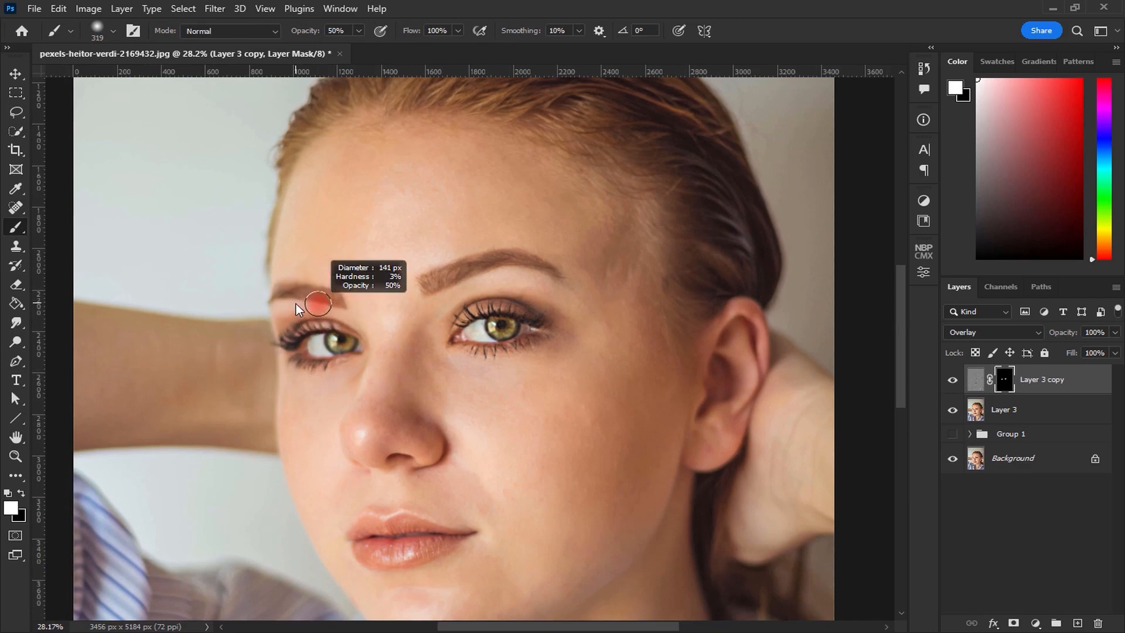
drag(295, 304, 291, 304)
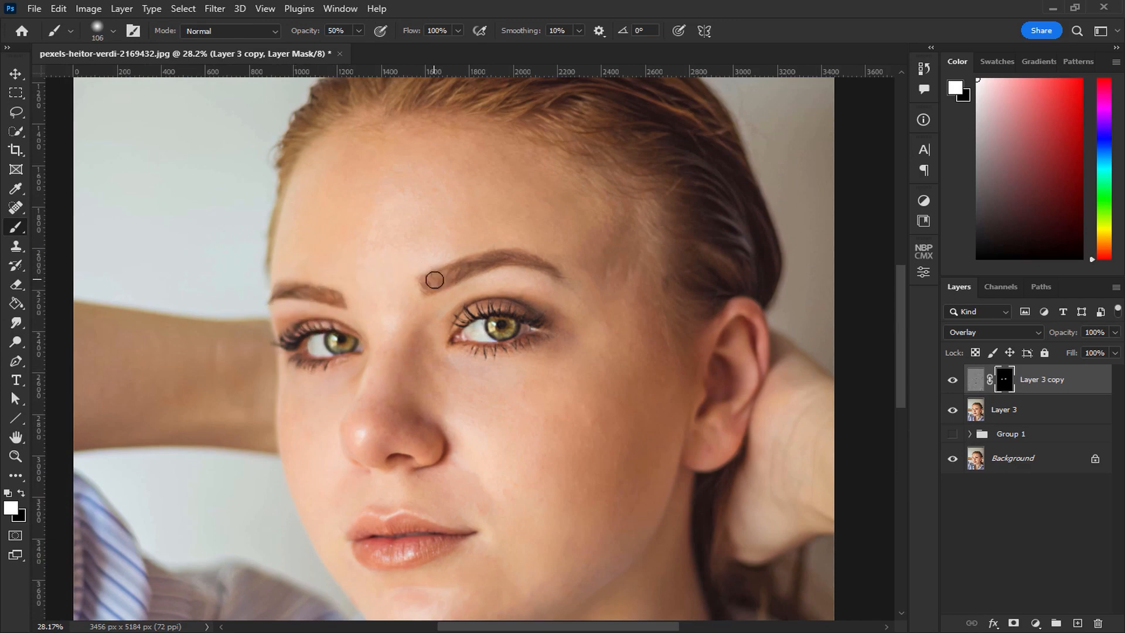
drag(552, 354, 578, 228)
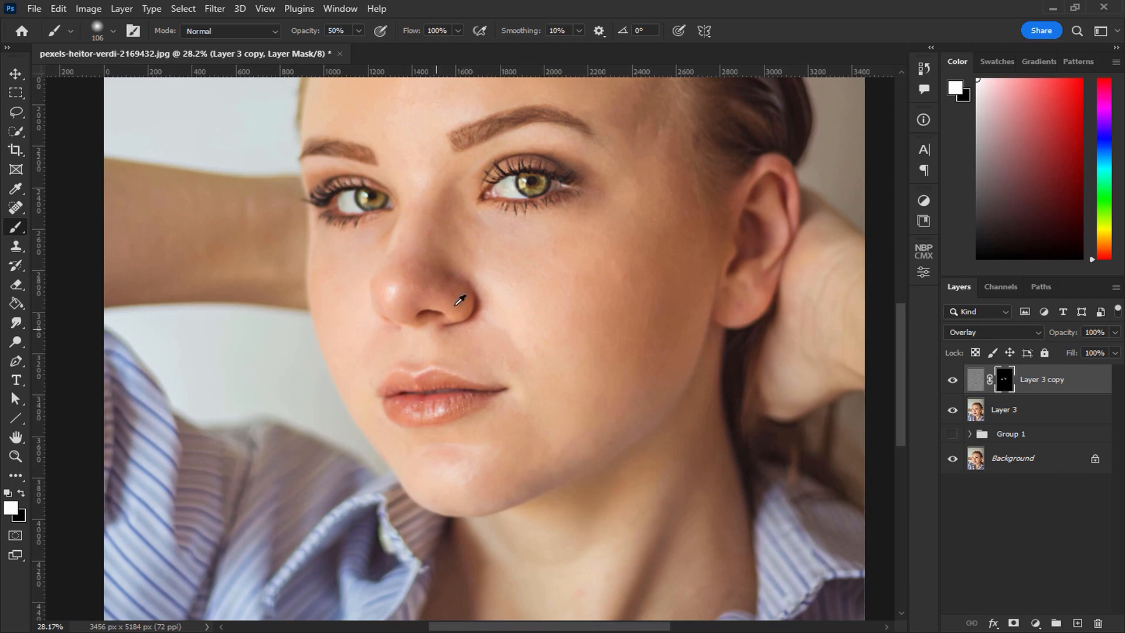
Step: Lower the opacity of Layer 3 copy to 22% and group it with Layer 3
scroll(456, 353, down, 3)
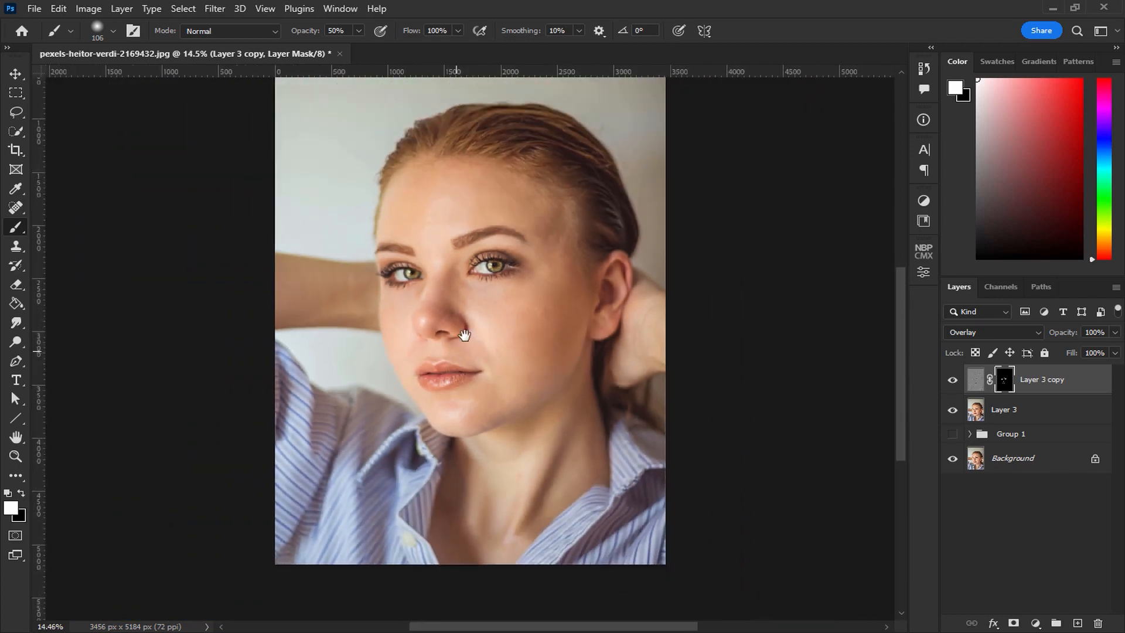
click(1115, 332)
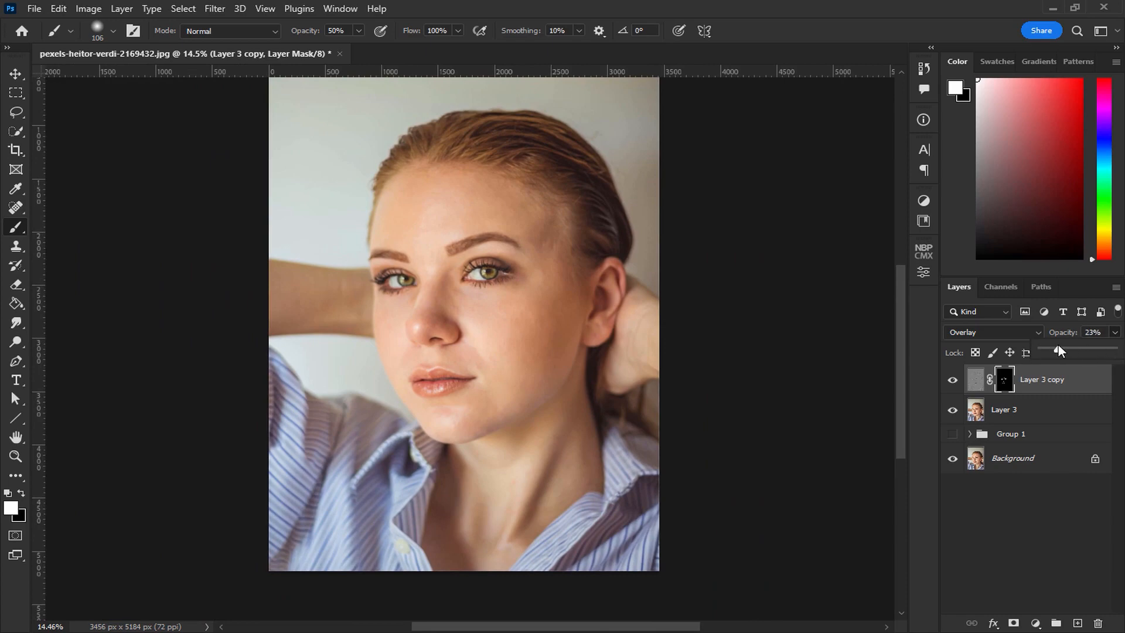
scroll(527, 231, up, 3)
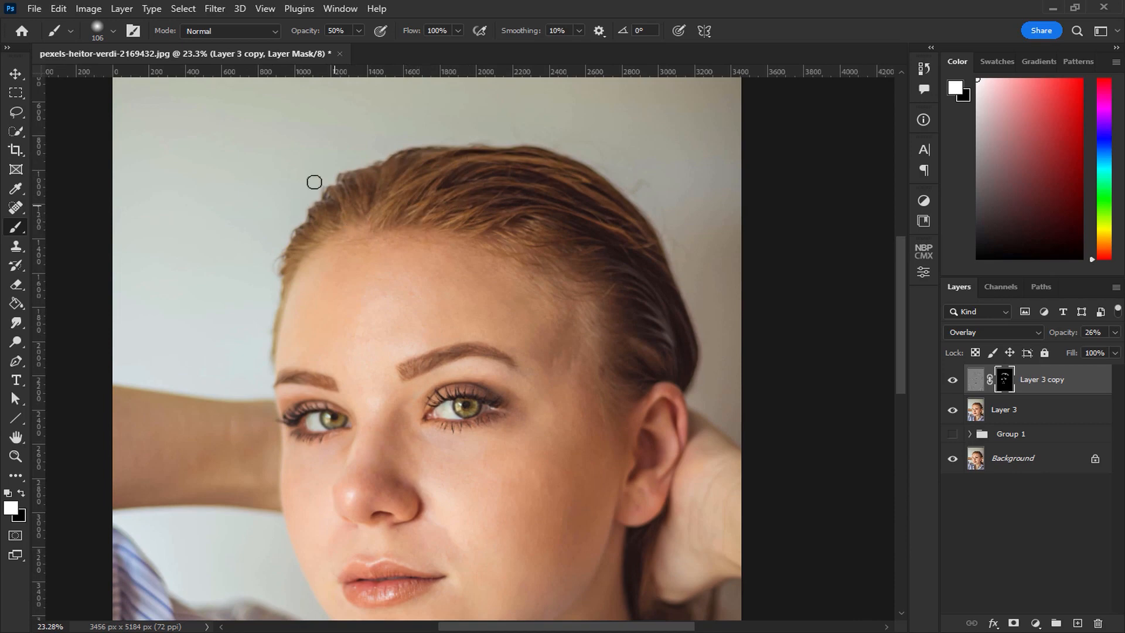
scroll(424, 362, down, 3)
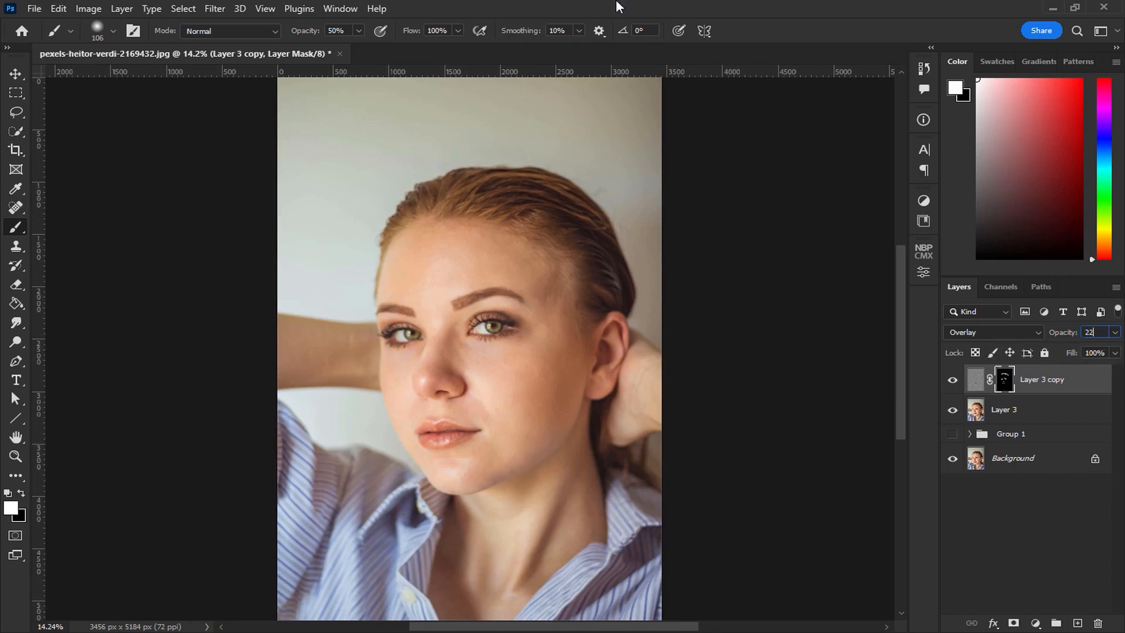
shift+click(1055, 417)
click(1056, 624)
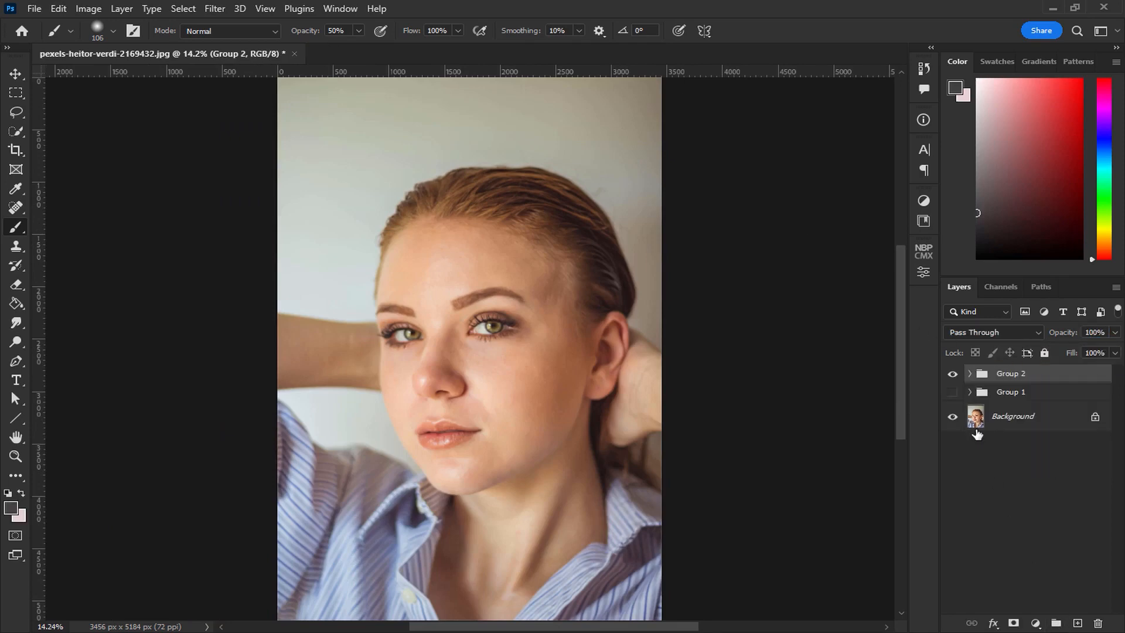
Step: Toggle the visibility of Group 2 to compare the retouched face with the original up close
click(953, 374)
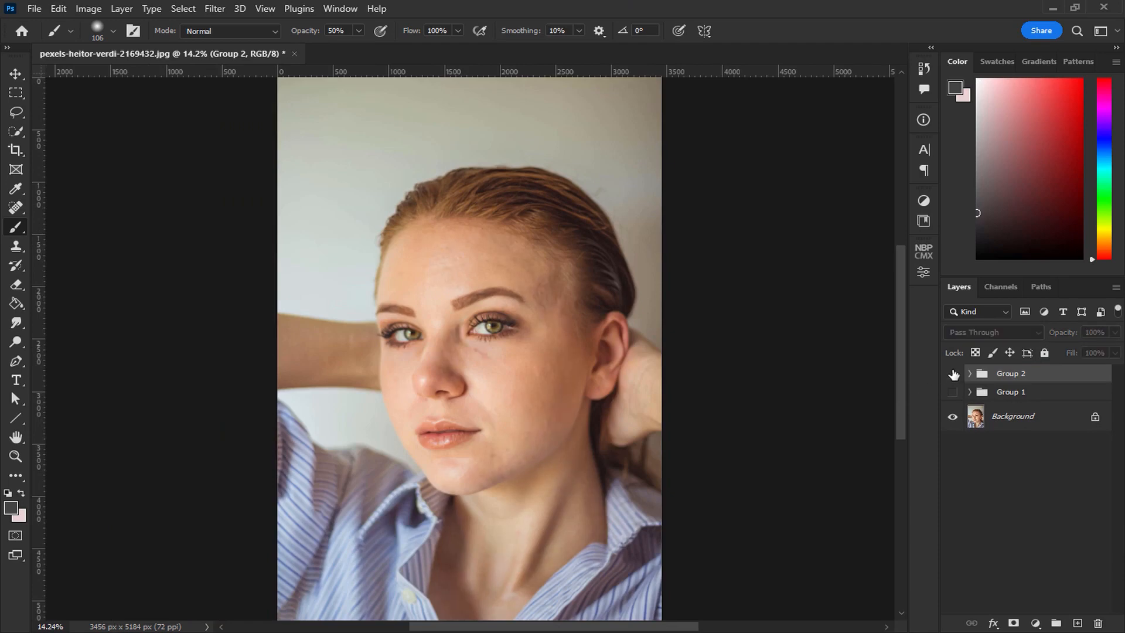
scroll(590, 392, up, 2)
drag(557, 372, 568, 382)
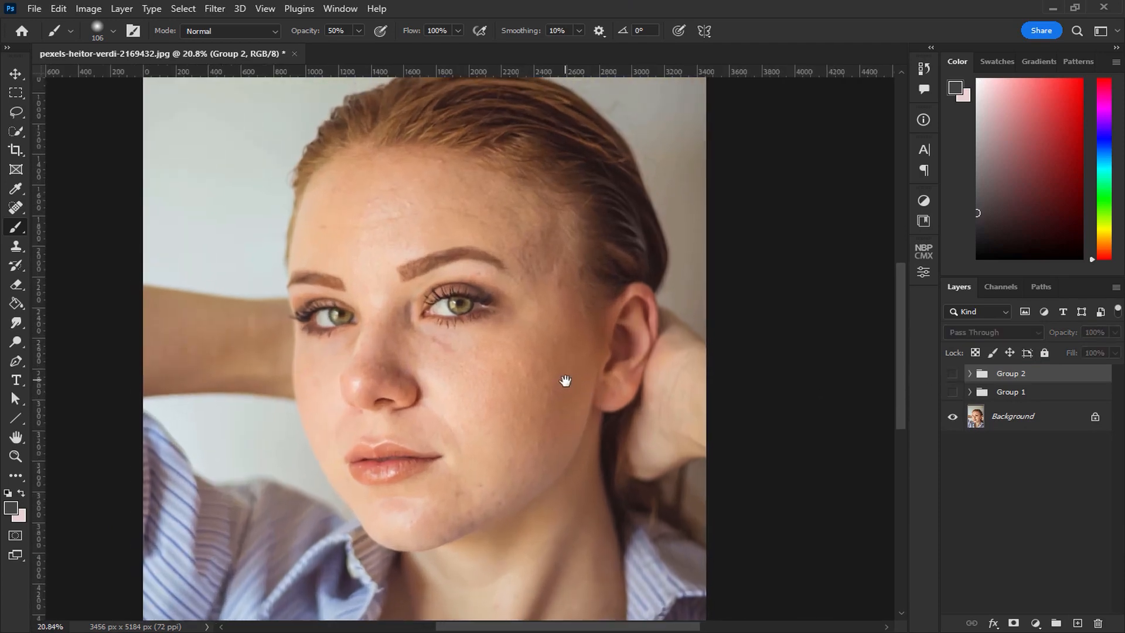
click(954, 374)
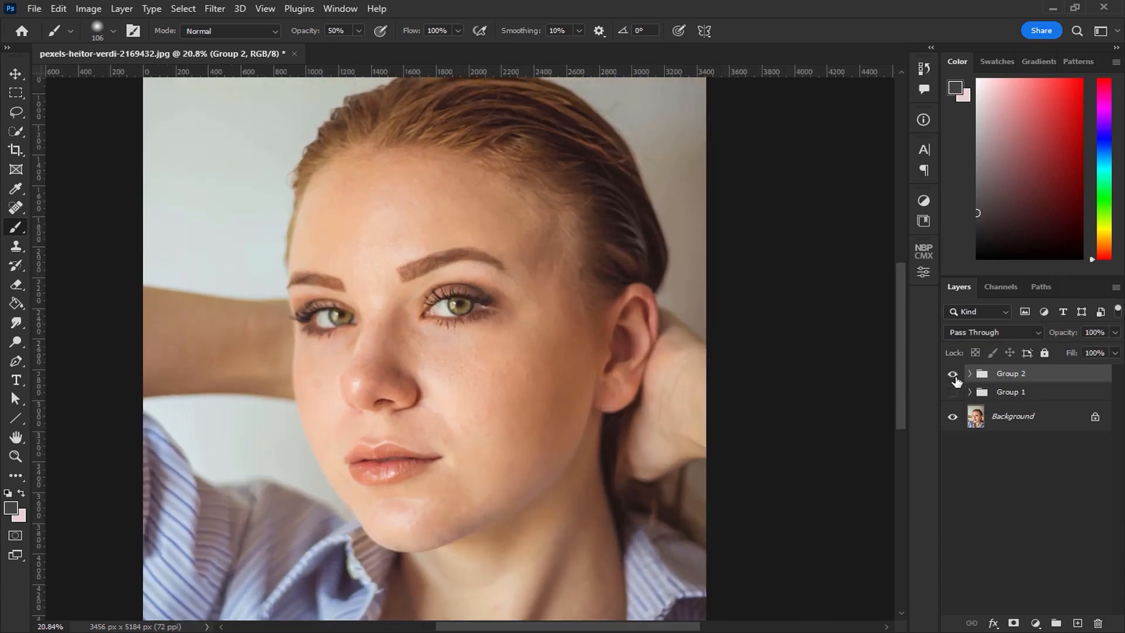
click(954, 374)
click(954, 373)
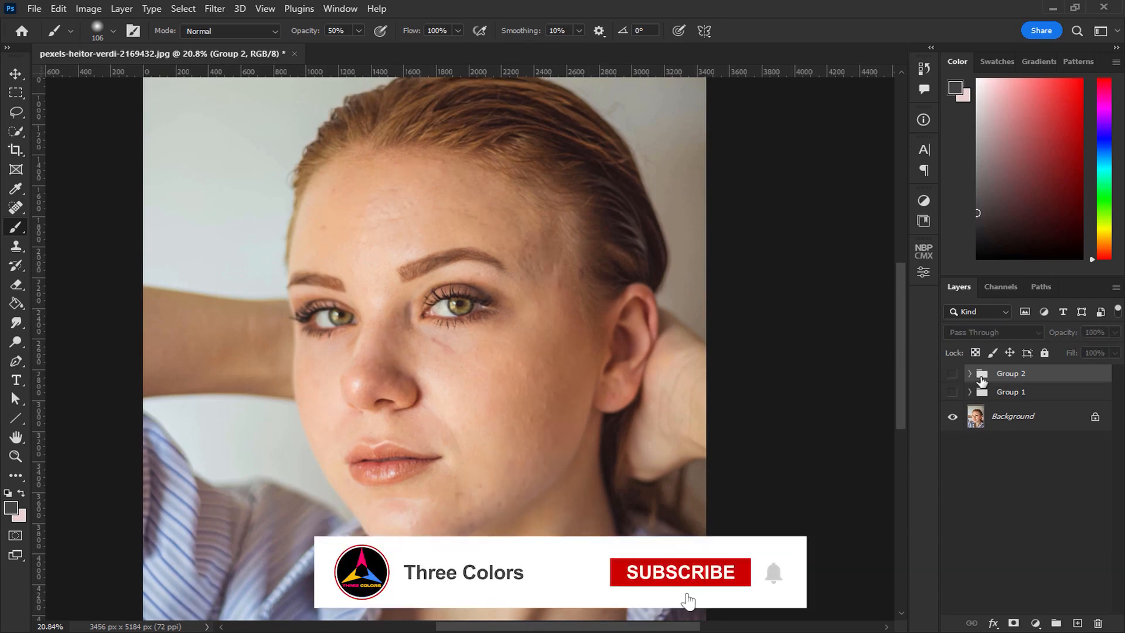
Step: Expand Group 2 and set the opacity of Layer 3 copy to about 35%
click(970, 374)
click(1052, 397)
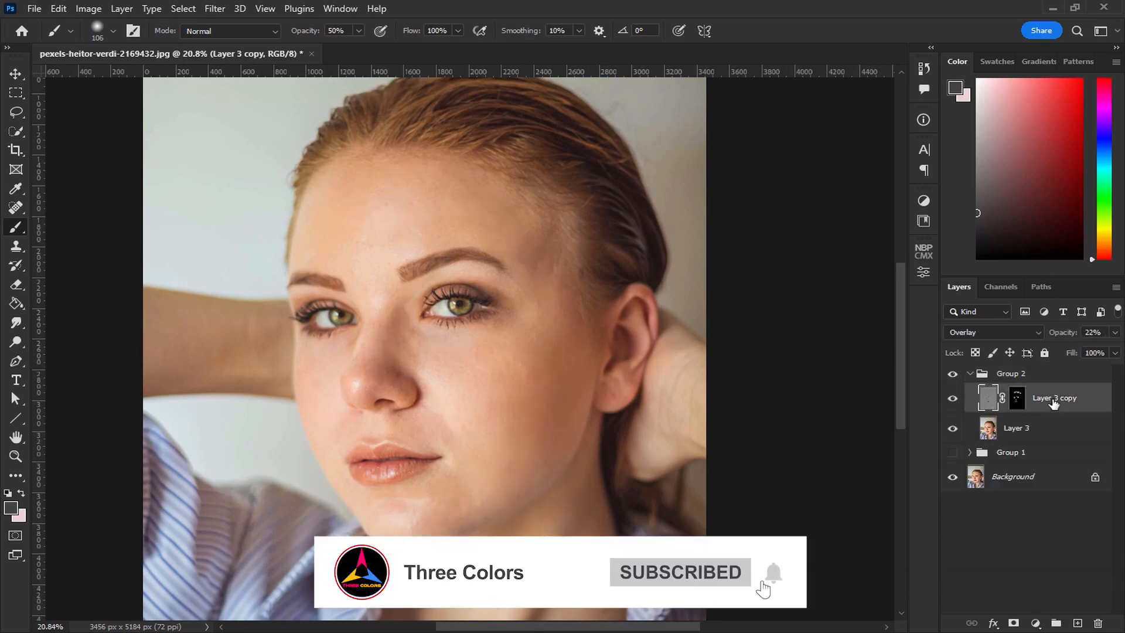
click(1115, 332)
drag(1063, 349, 1113, 350)
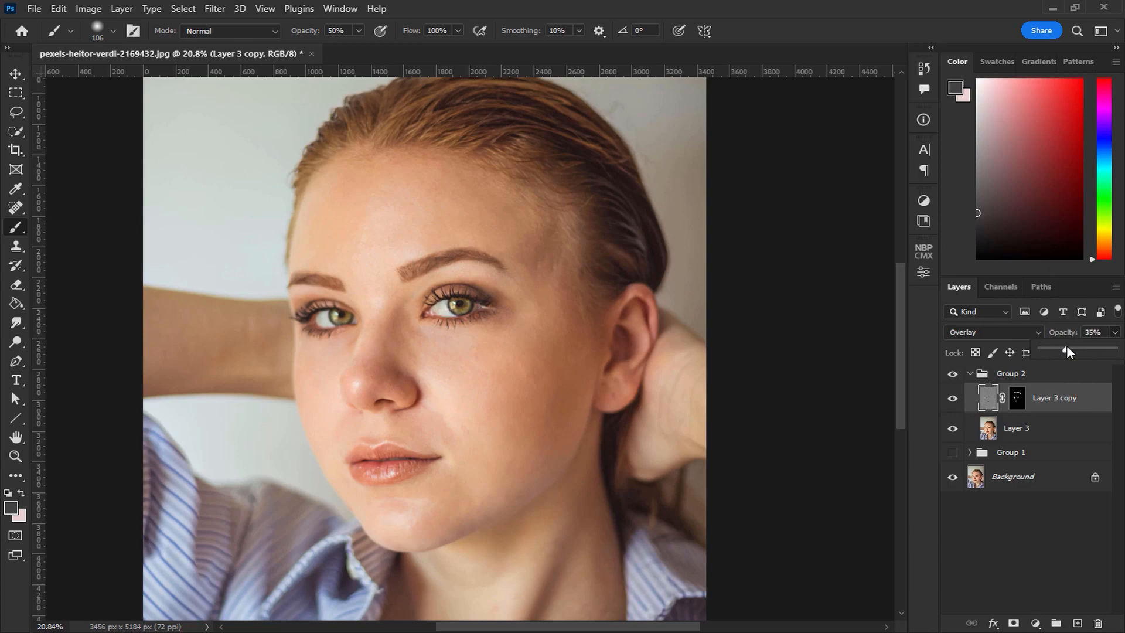
Step: Collapse Group 2 and switch it off and on for a final before-and-after comparison
click(967, 375)
click(970, 374)
click(952, 375)
click(952, 375)
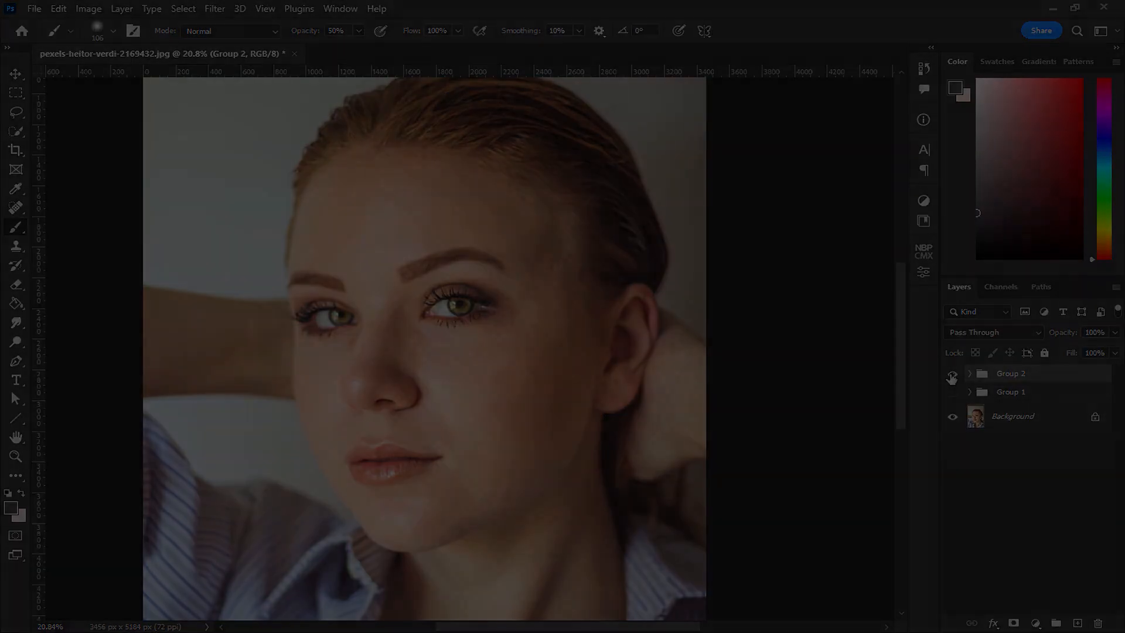